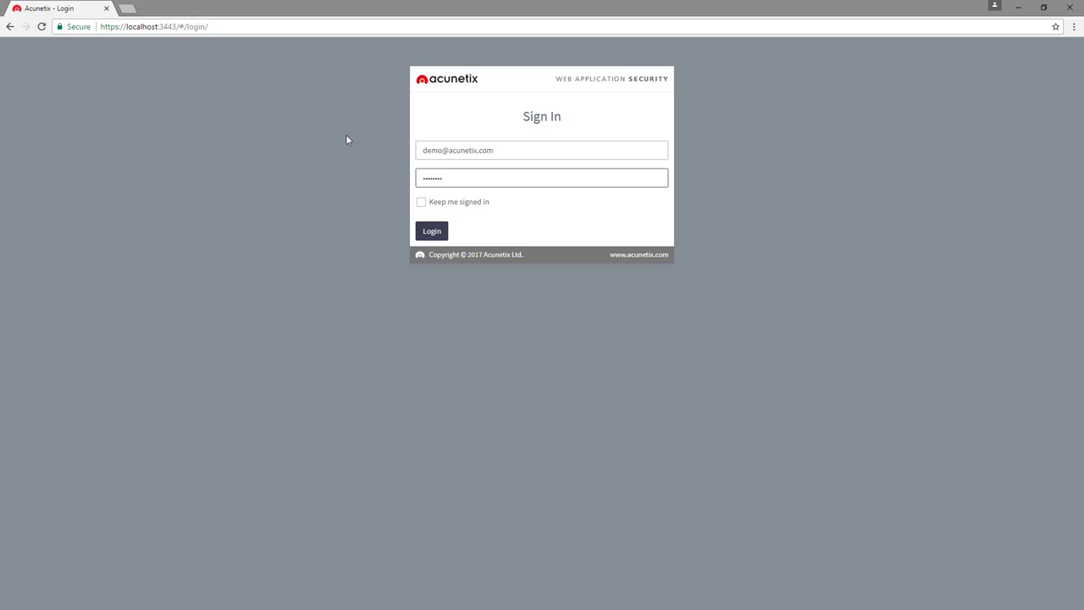
Sign in to Acunetix and start adding a new target from the Targets list
key(Return)
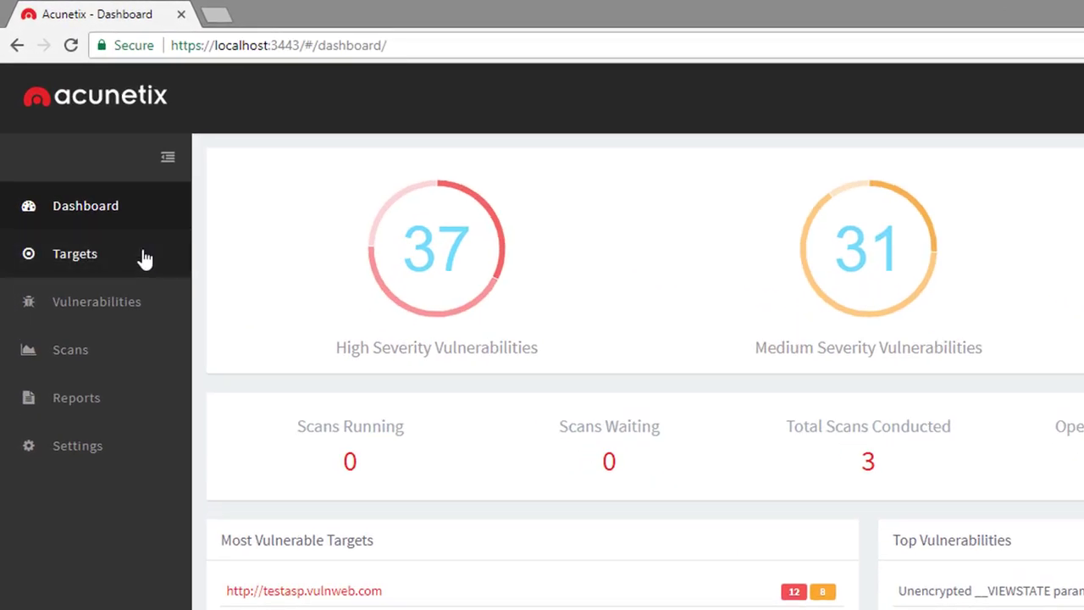
click(144, 258)
click(328, 160)
click(321, 214)
text(http://testphp.vulnweb.com)
click(380, 282)
text(Test PHP Website)
click(690, 362)
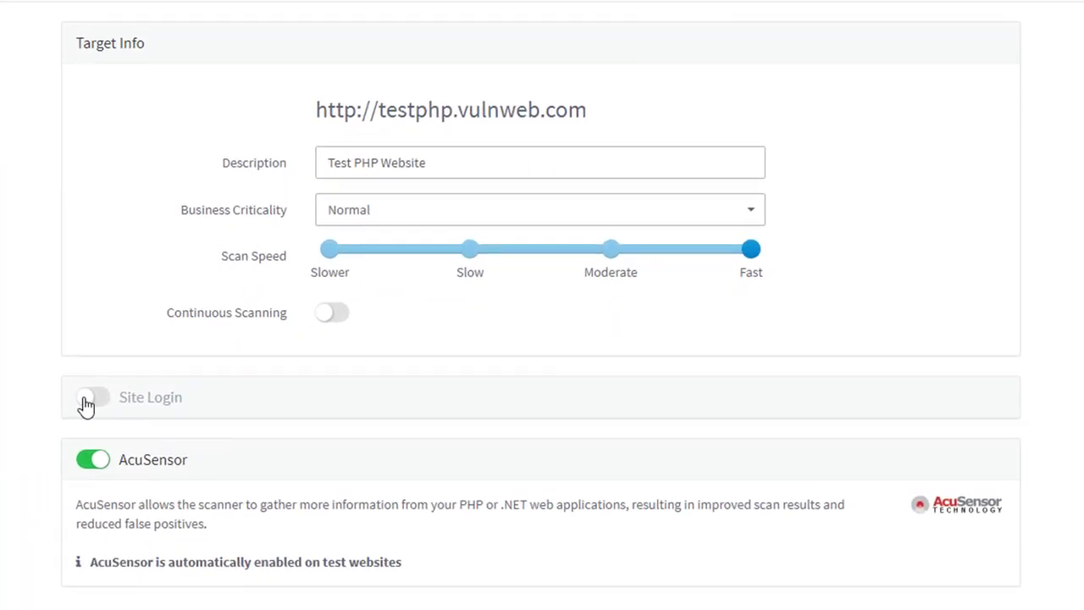
Enable Site Login, fill in the site's user name and password twice, then select 'Use pre-recorded login sequence'
click(334, 376)
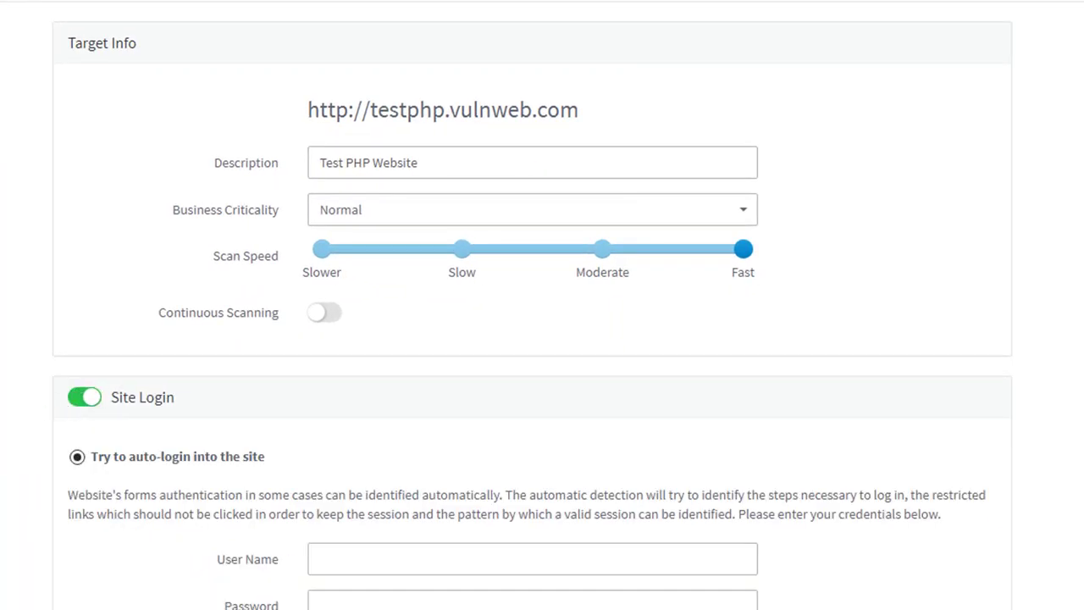
scroll(531, 313, down, 4)
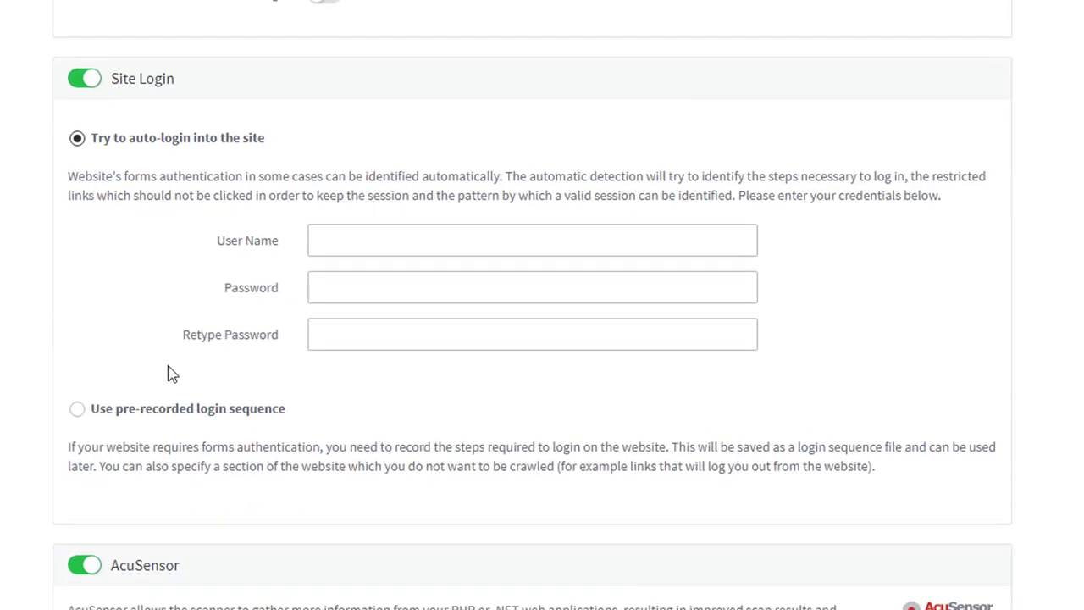
click(353, 239)
text(test)
key(Tab)
text(test)
key(Tab)
text(test)
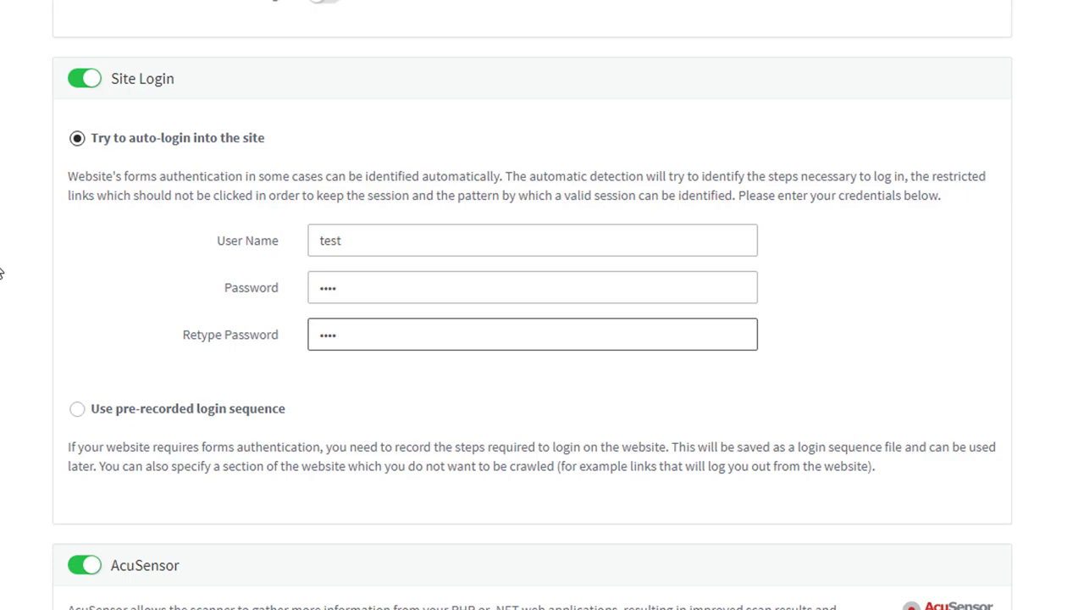
click(77, 409)
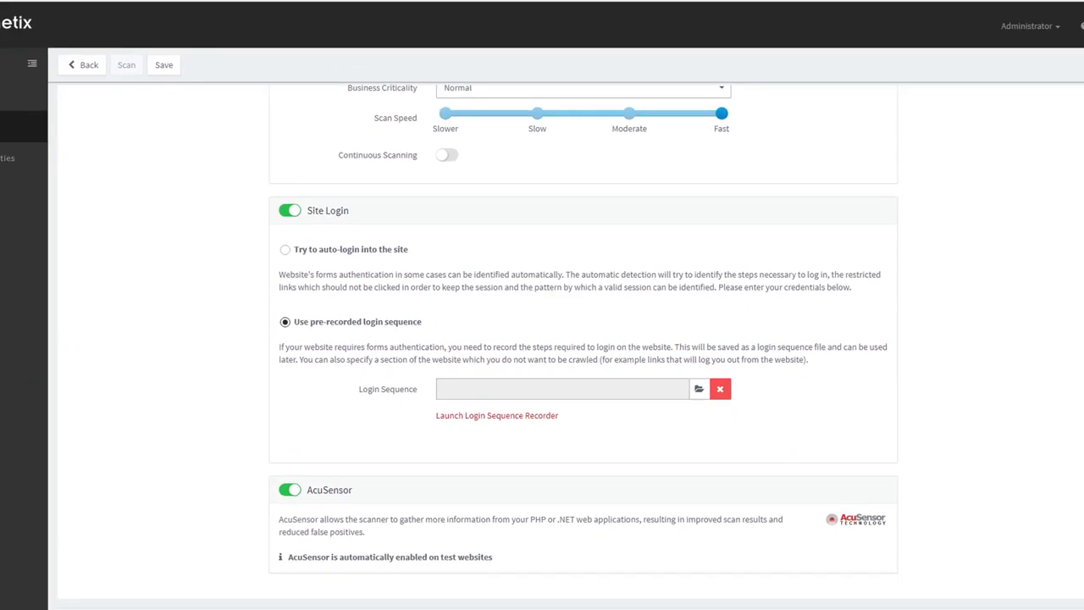
Record a login through 'Your profile' using the site's test account, then replay the recorded sequence
click(420, 453)
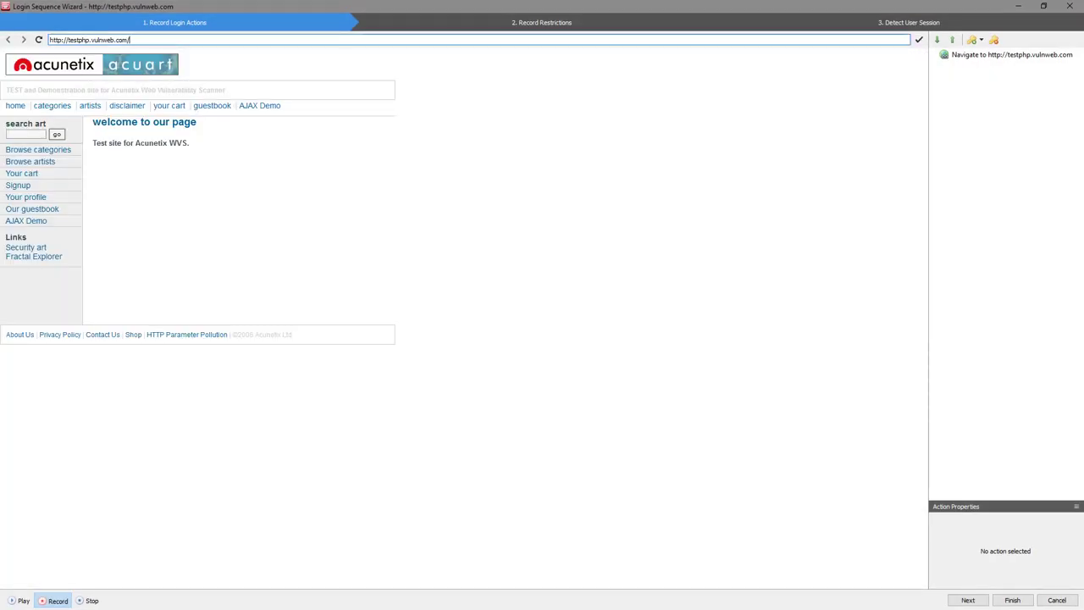
click(78, 197)
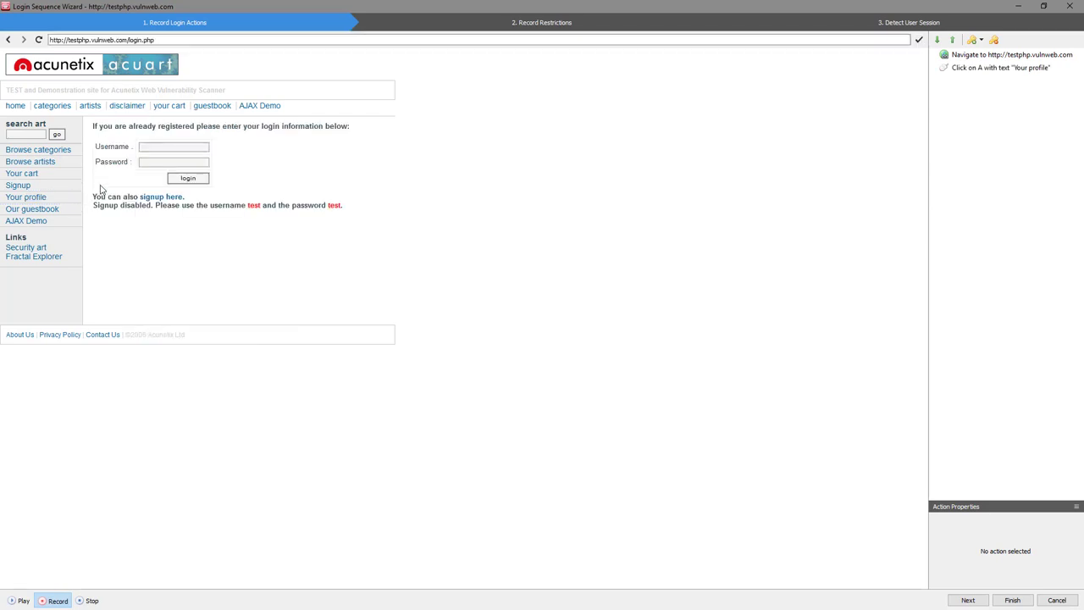
click(163, 146)
text(test)
key(Tab)
text(test)
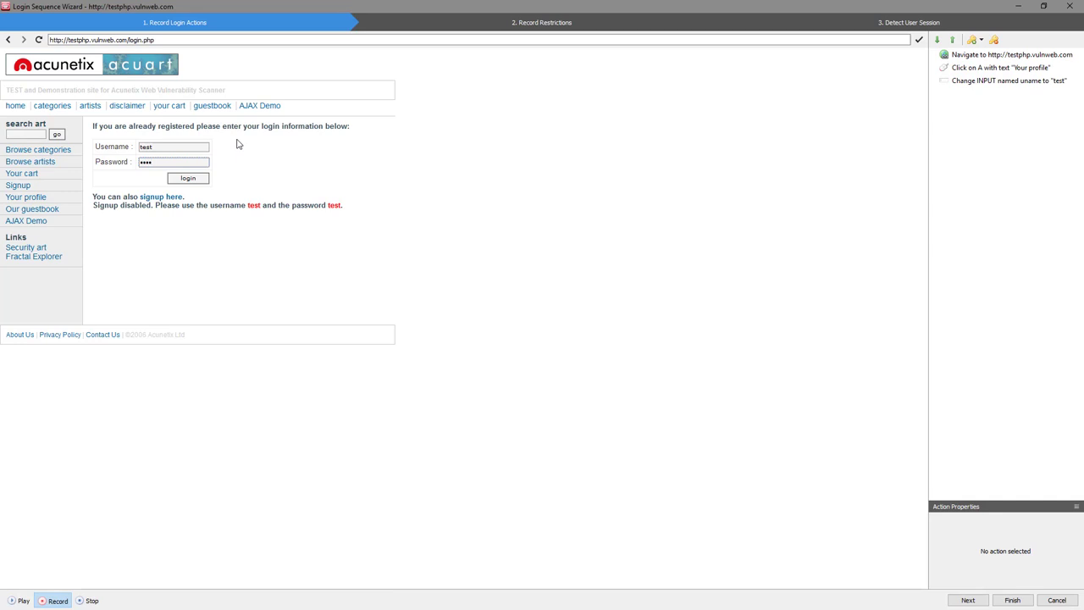
click(202, 181)
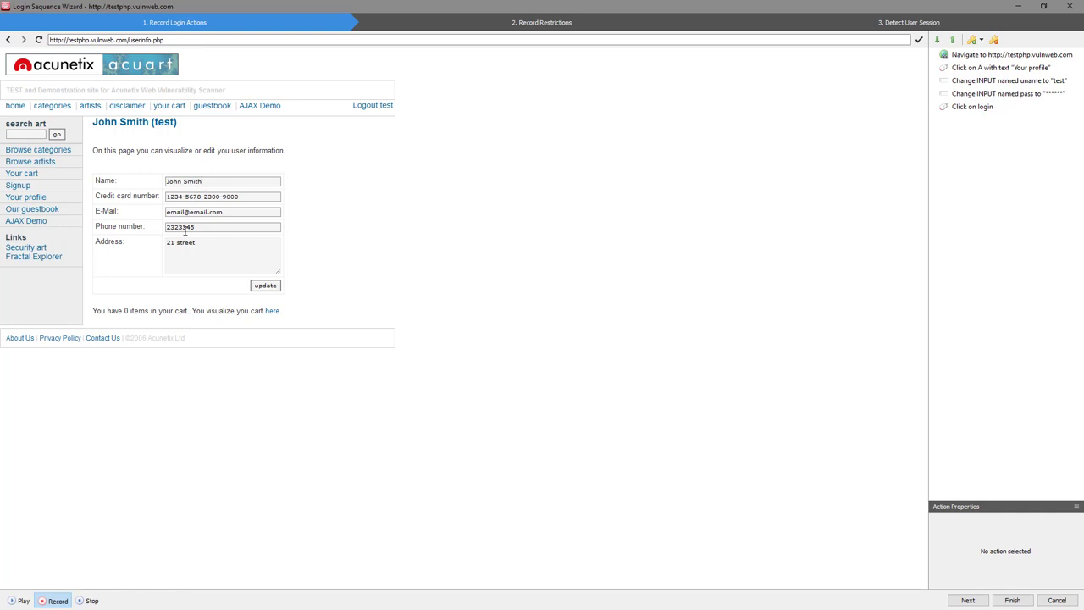
key(ctrl)
click(23, 599)
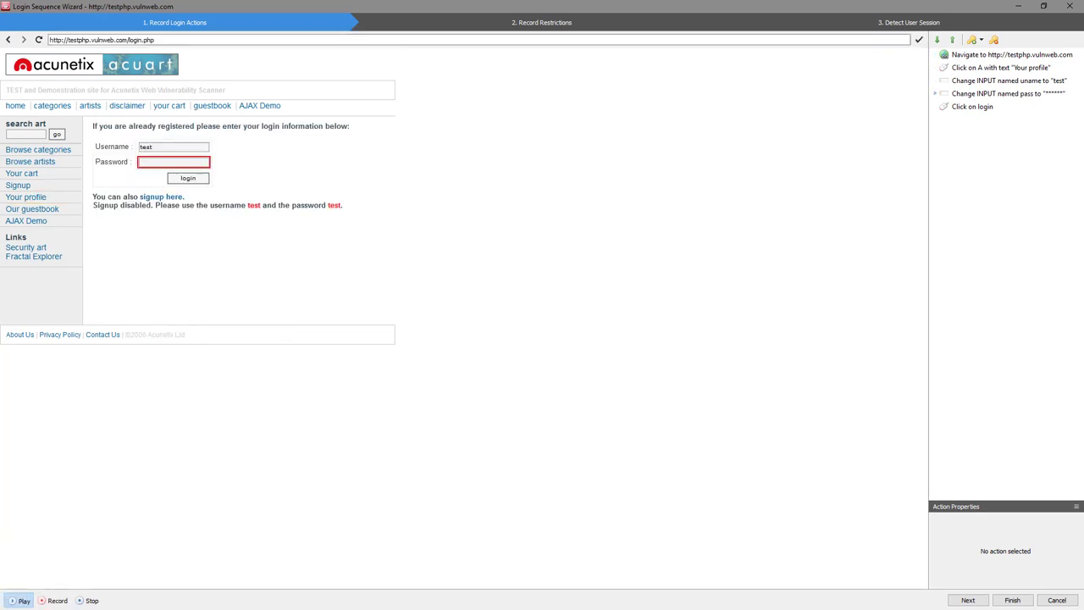
Restrict the 'Logout test' request by exact match, then proceed to user session detection
click(967, 599)
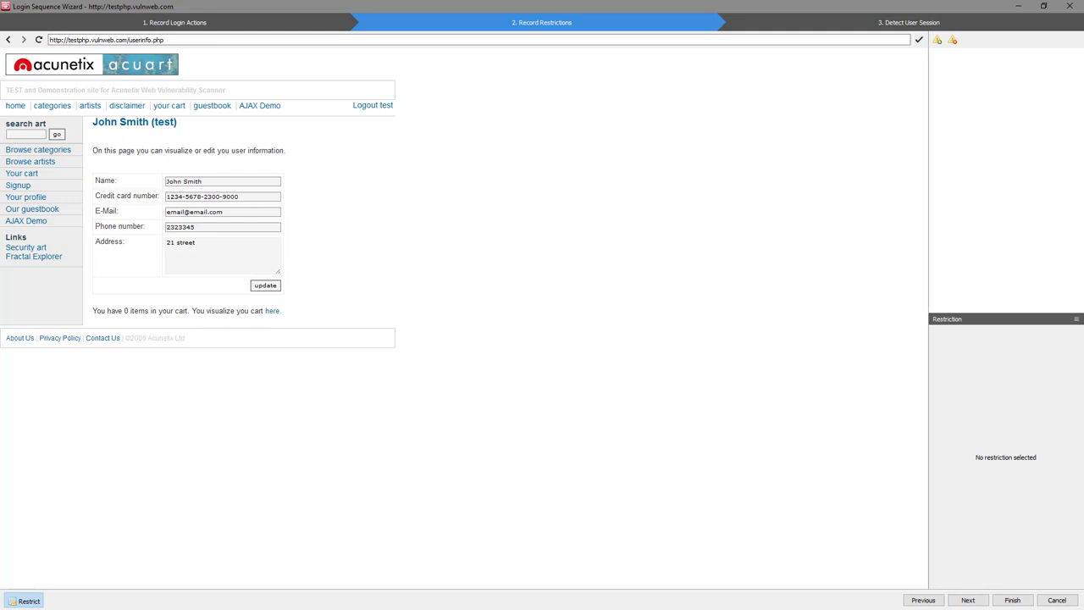
click(376, 107)
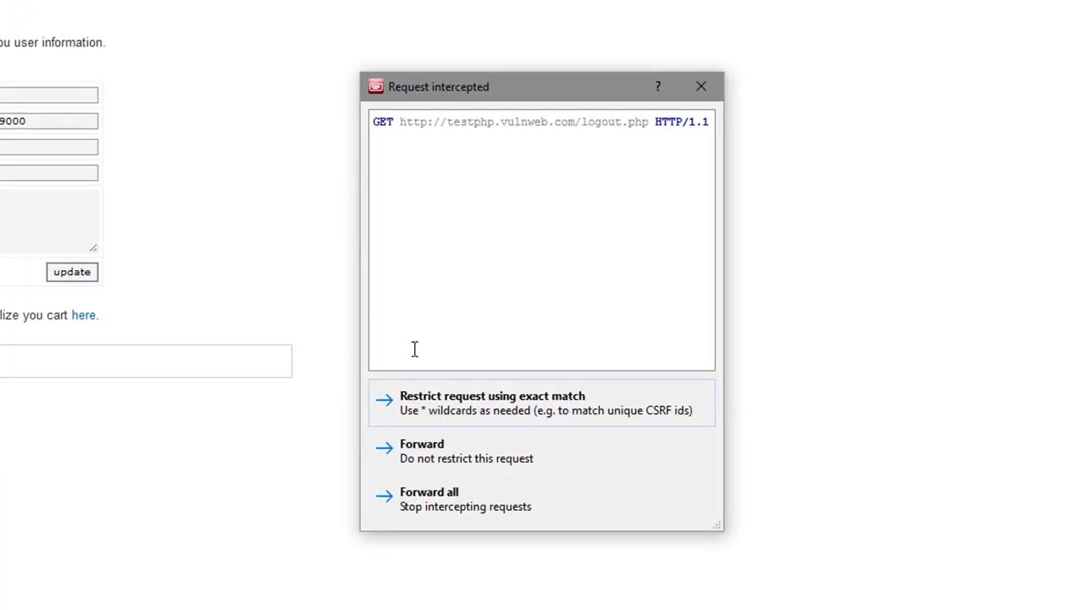
click(448, 411)
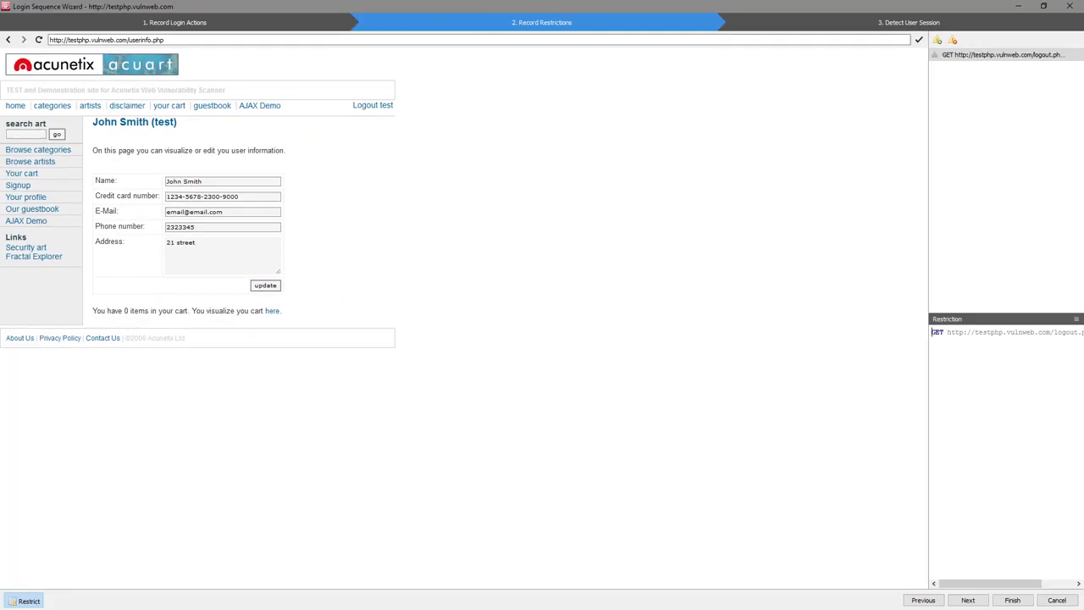
click(971, 601)
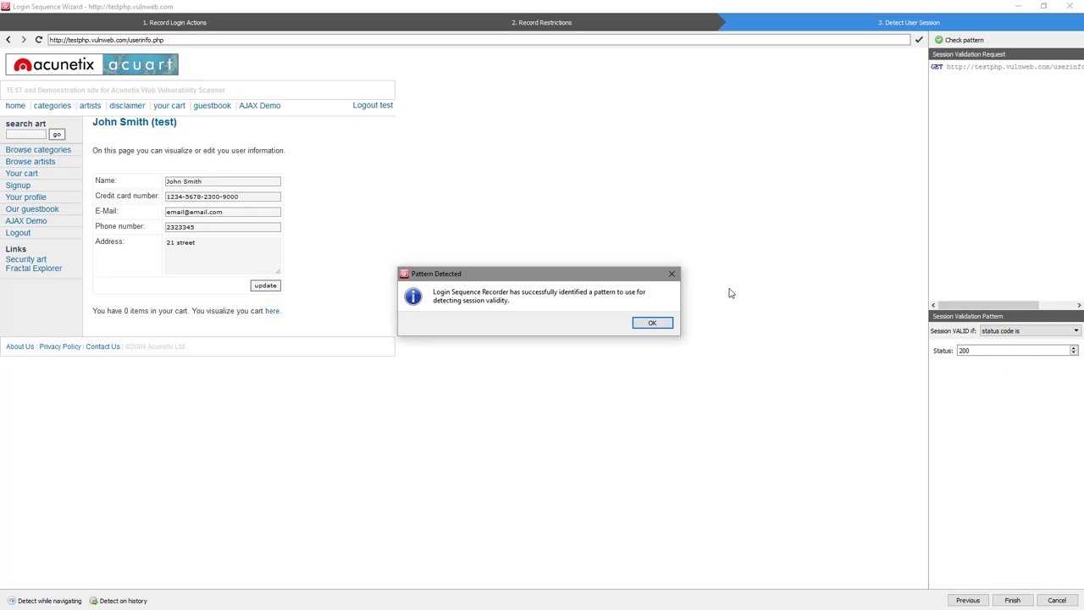
Finish the recorder and save the login sequence as testphp.lsr
click(652, 324)
click(1012, 599)
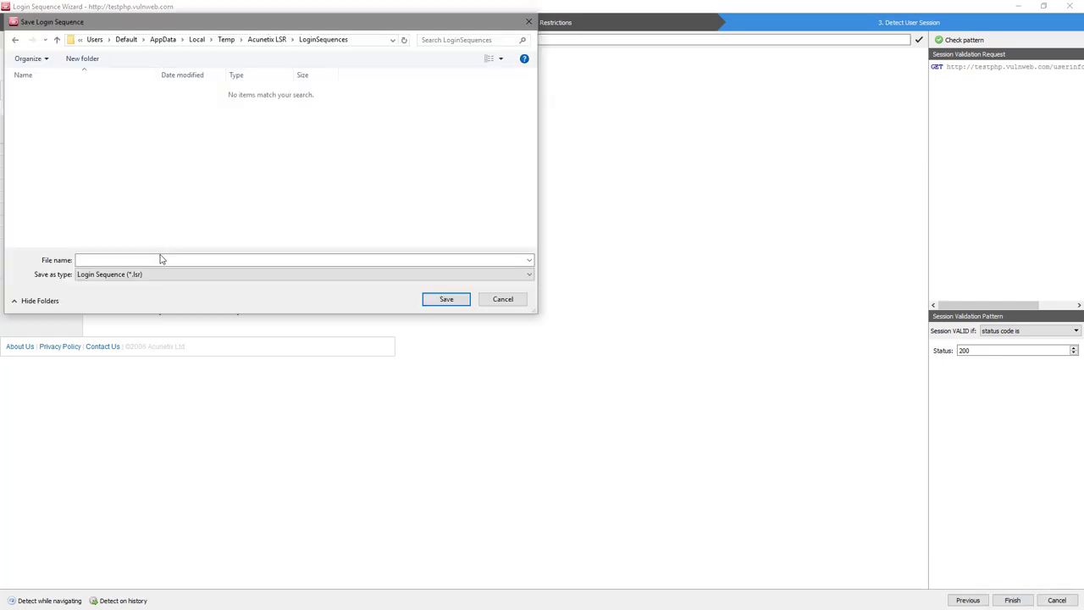
text(testphp)
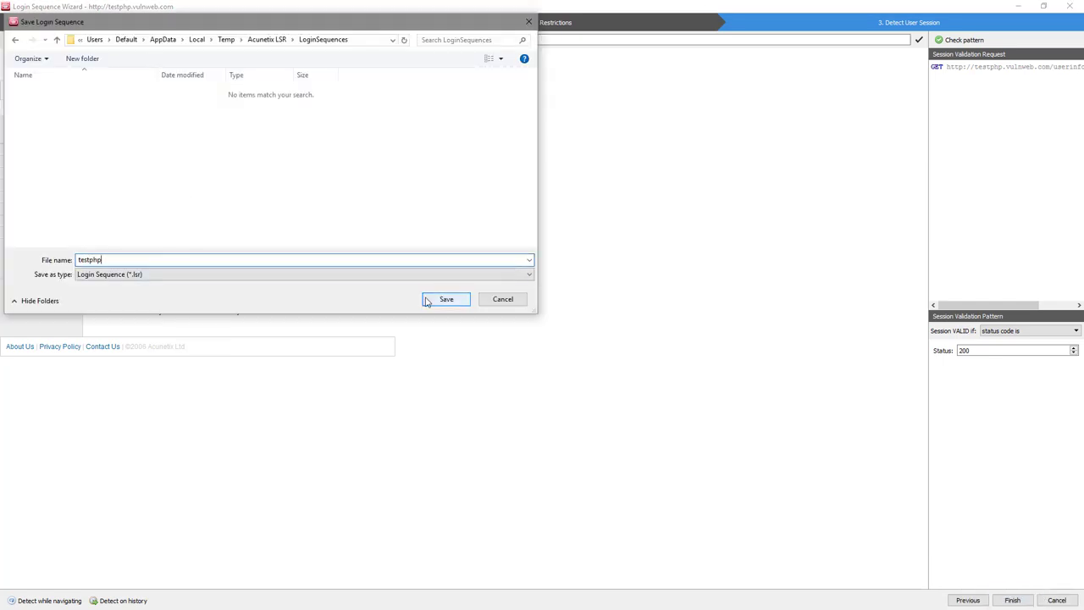
click(446, 299)
Load testphp.lsr as the target's login sequence and save the target
click(697, 384)
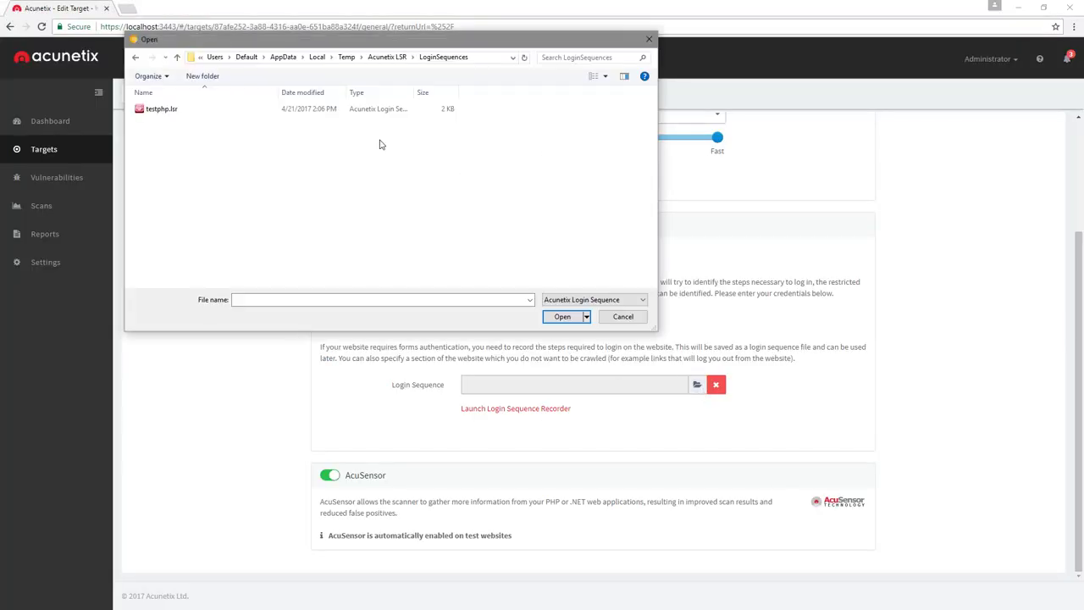
click(245, 117)
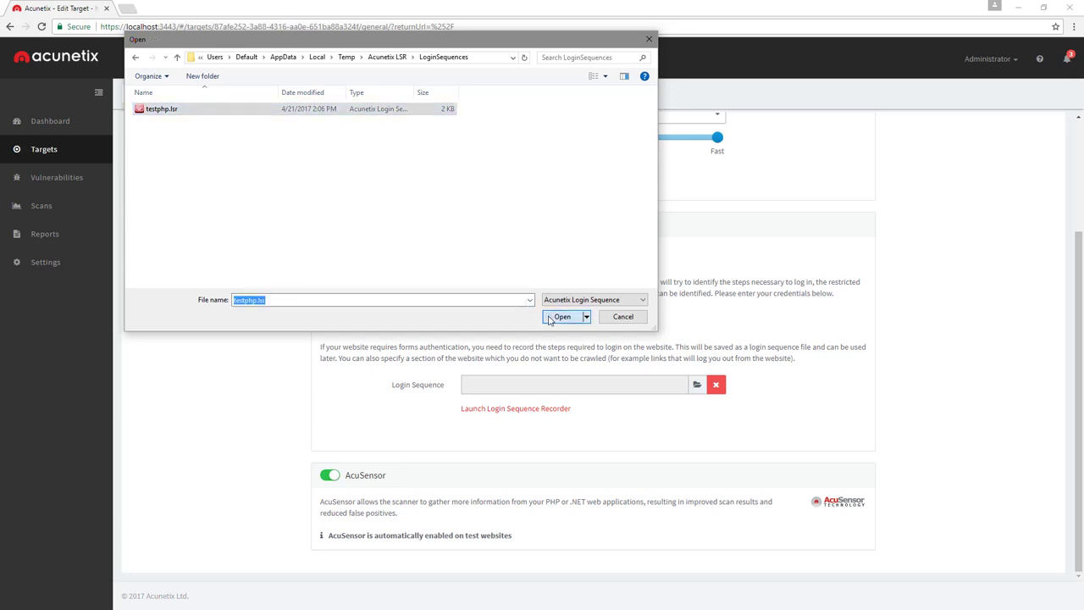
click(561, 317)
click(222, 100)
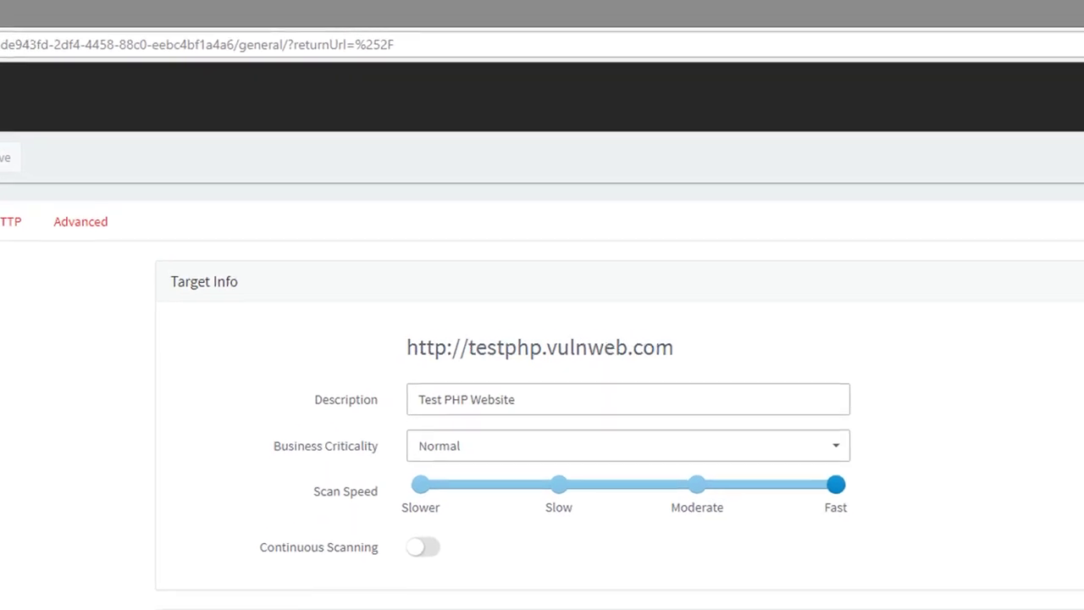
Set up a scan with High Risk Vulnerabilities scan type and a PCI DSS 3.2 report
click(0, 158)
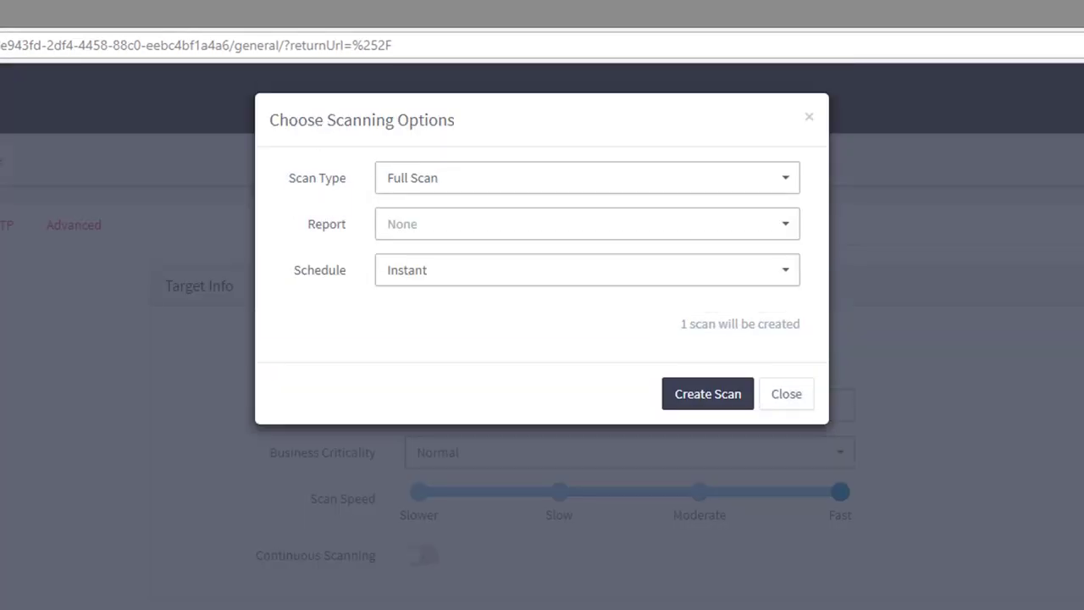
click(413, 192)
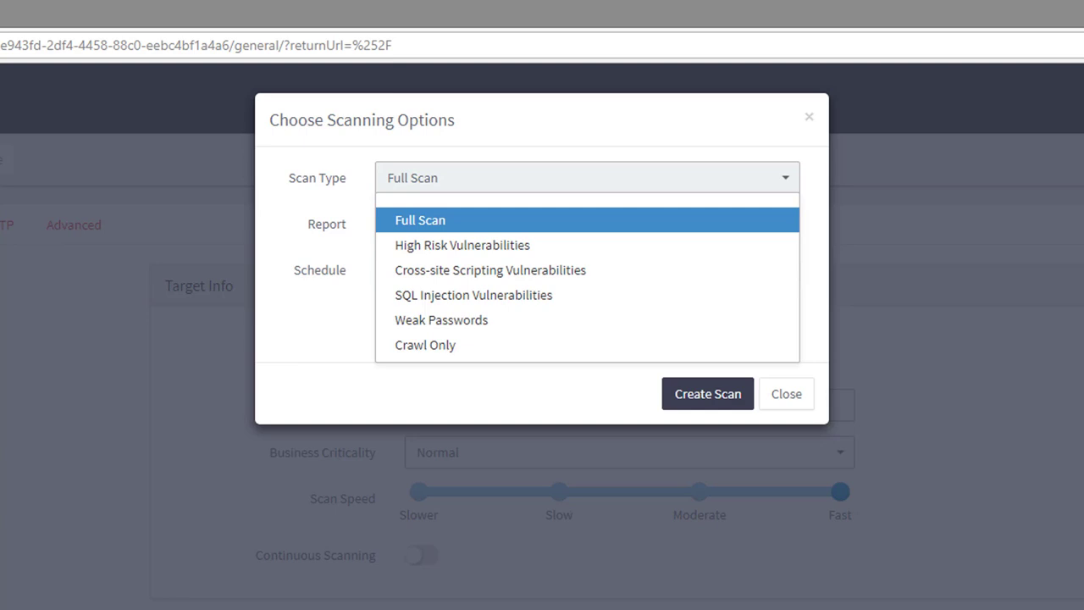
click(383, 251)
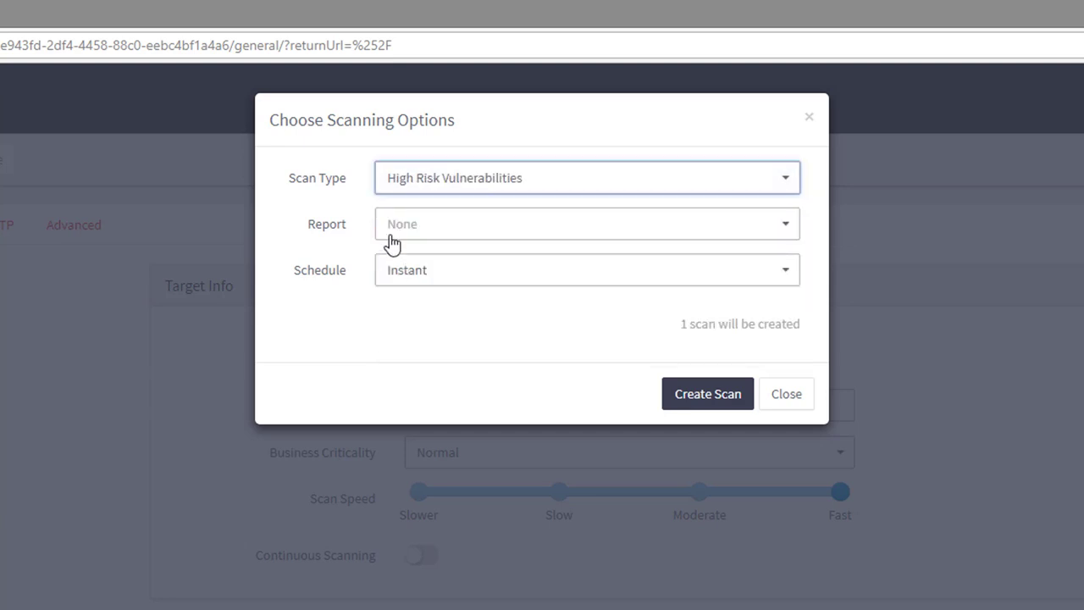
click(398, 229)
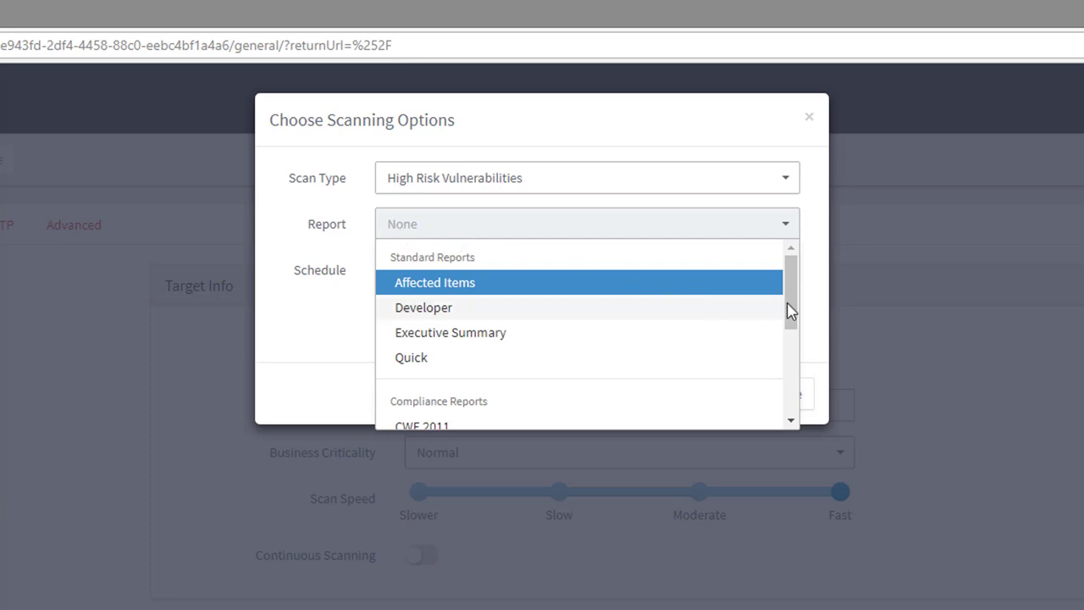
drag(796, 308, 782, 392)
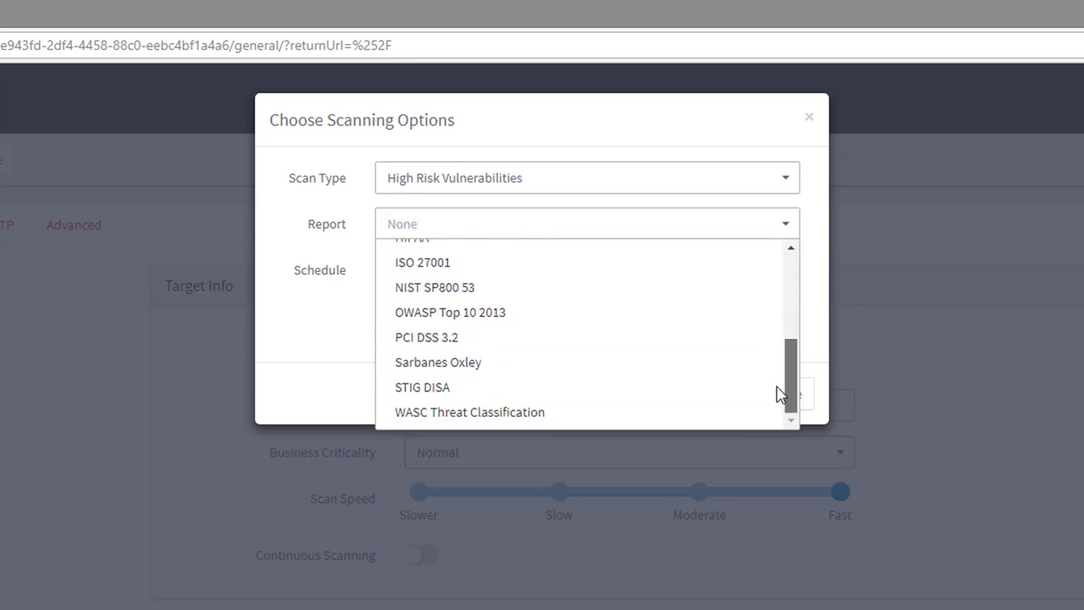
click(663, 356)
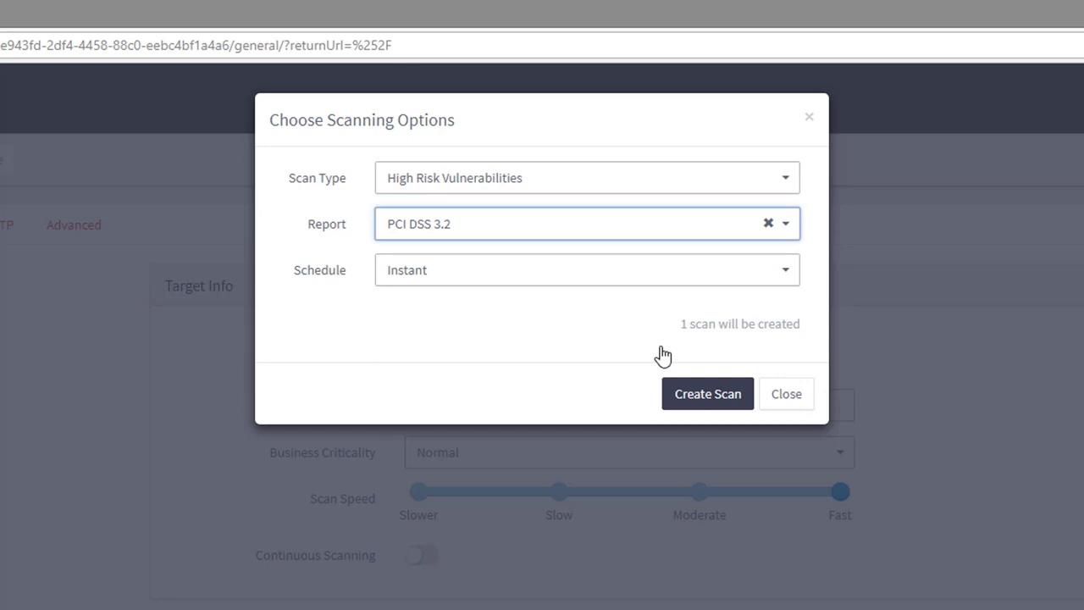
Check the future and recurrent schedule options, then set the scan to run instantly and create it
click(654, 286)
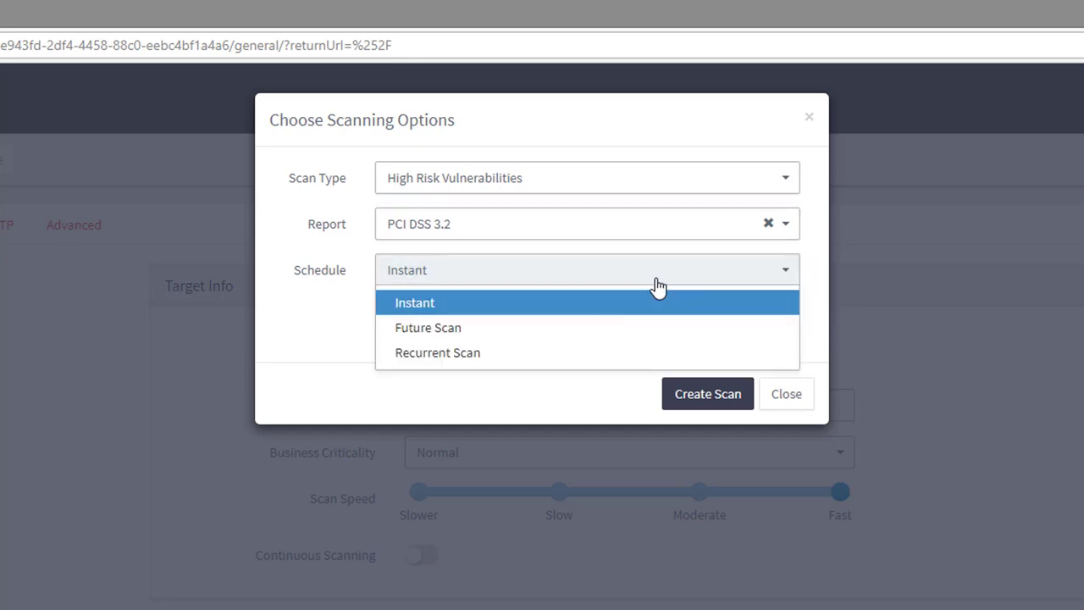
click(657, 331)
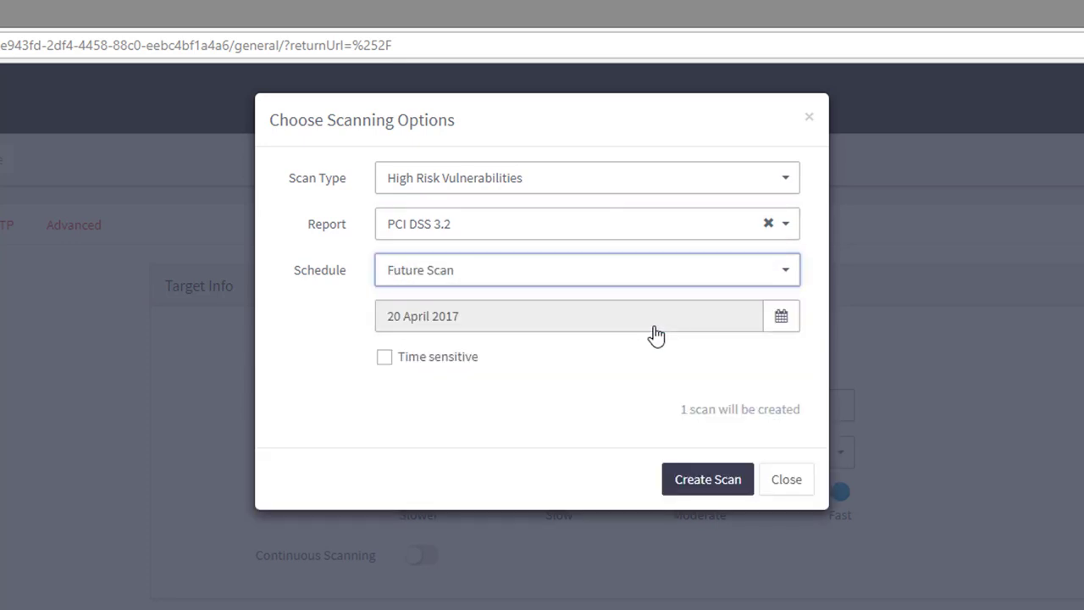
click(648, 280)
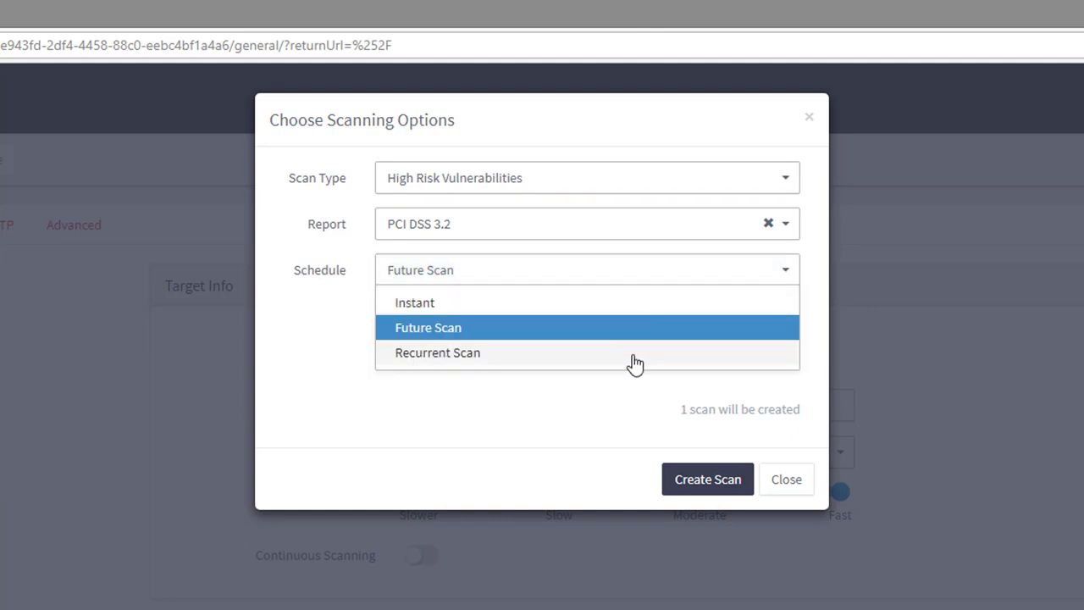
click(632, 359)
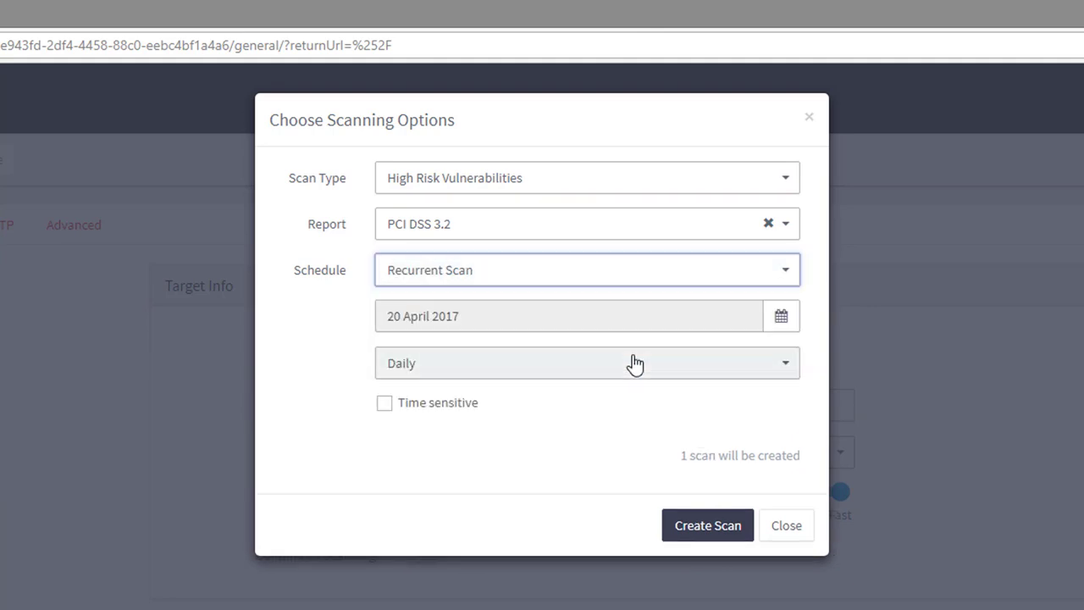
click(635, 283)
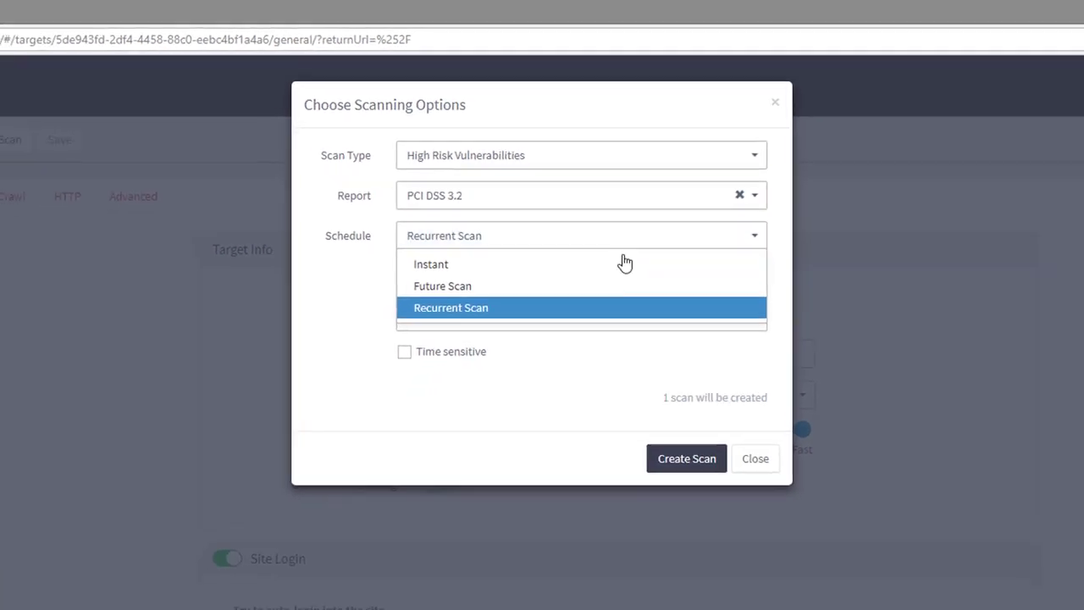
click(597, 183)
click(636, 233)
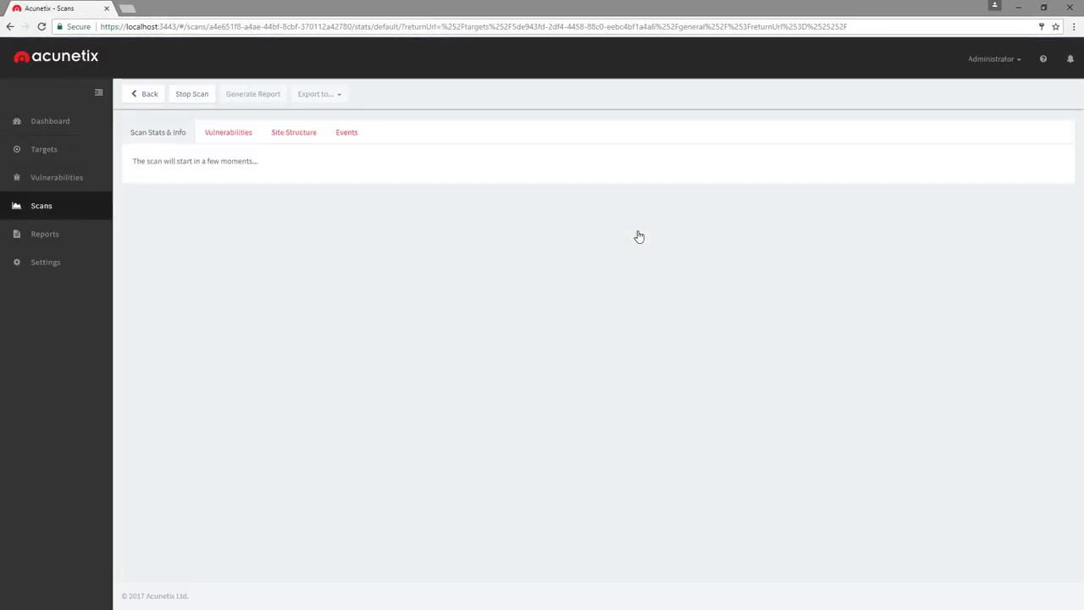
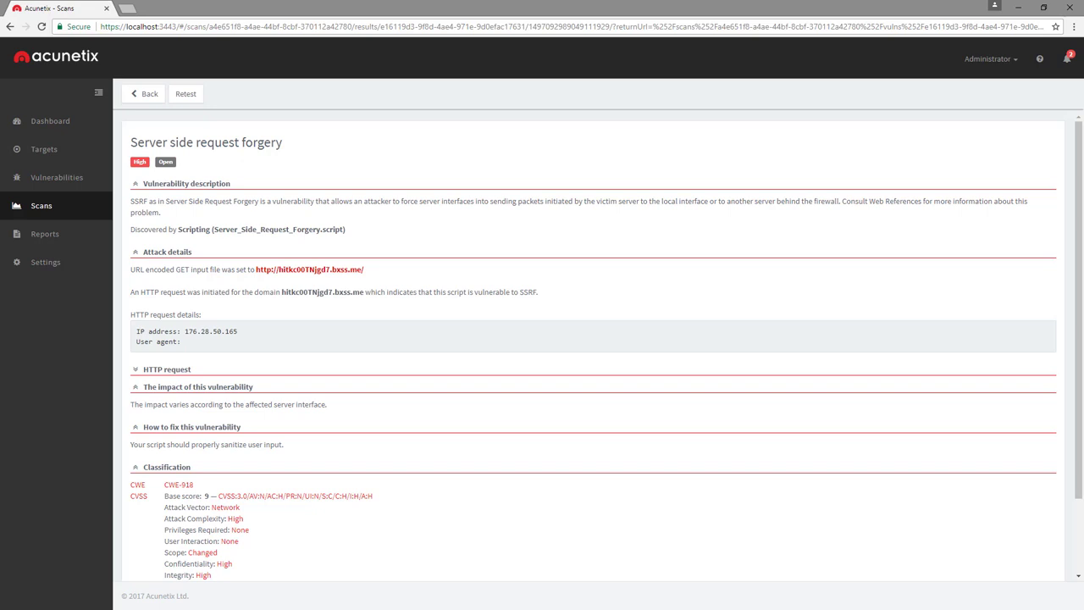
Start a new Target Report for testphp.vulnweb.com
click(89, 238)
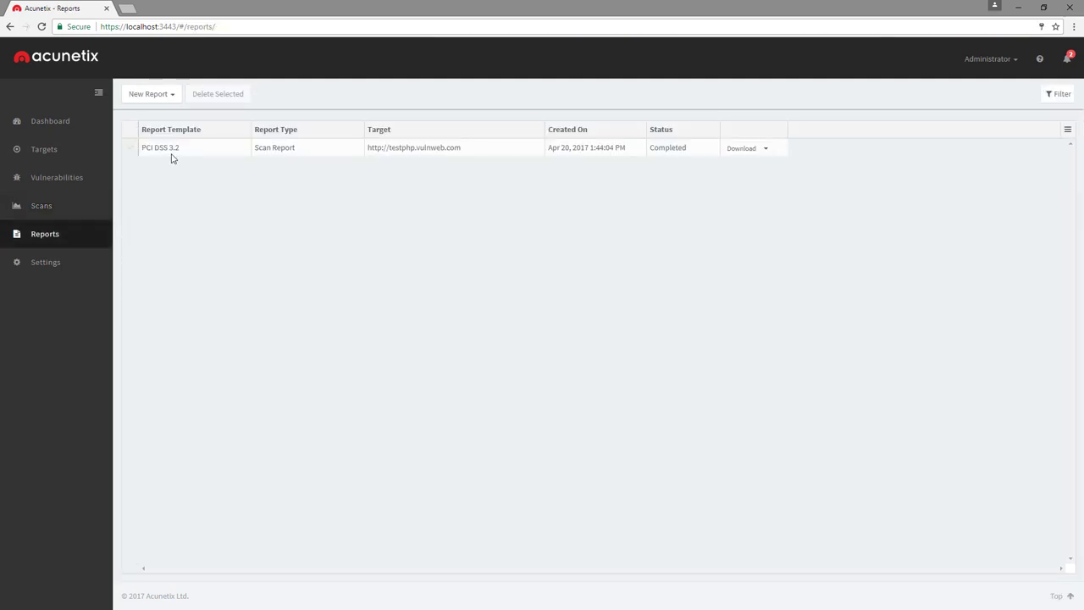
click(167, 95)
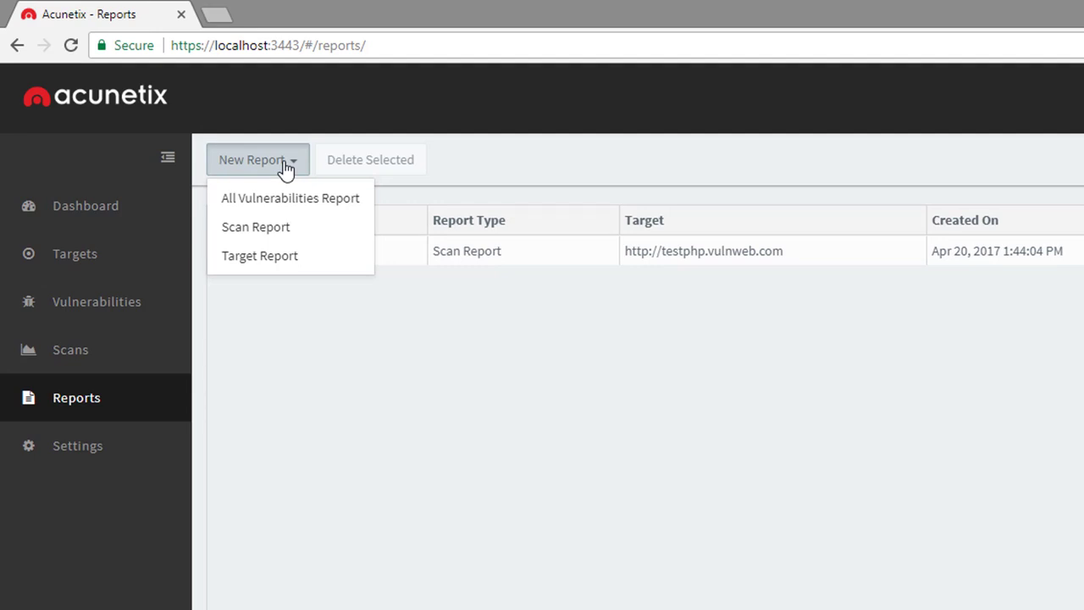
click(278, 256)
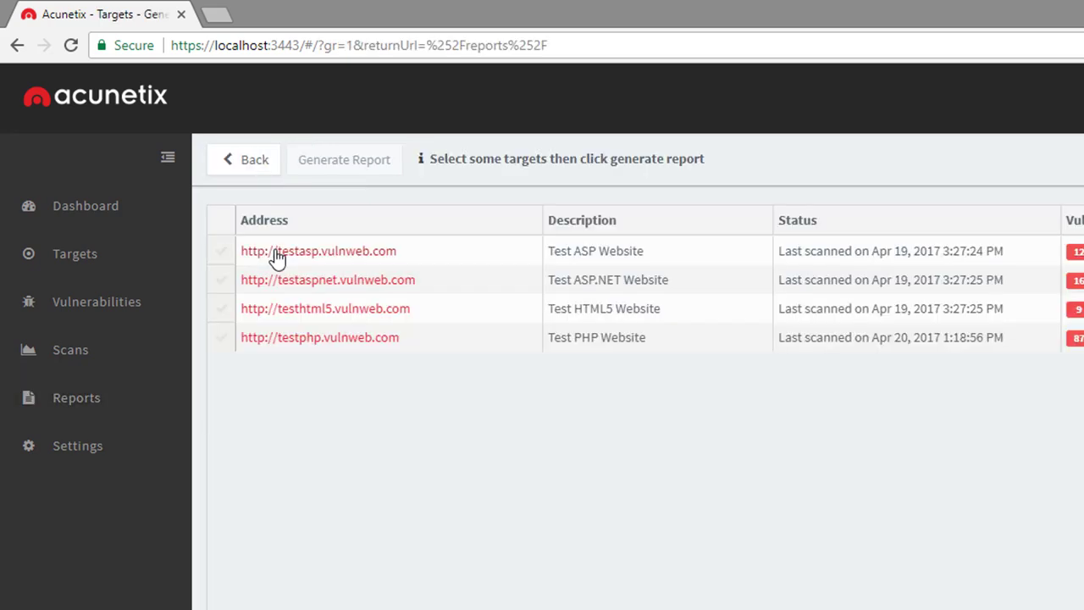
click(222, 342)
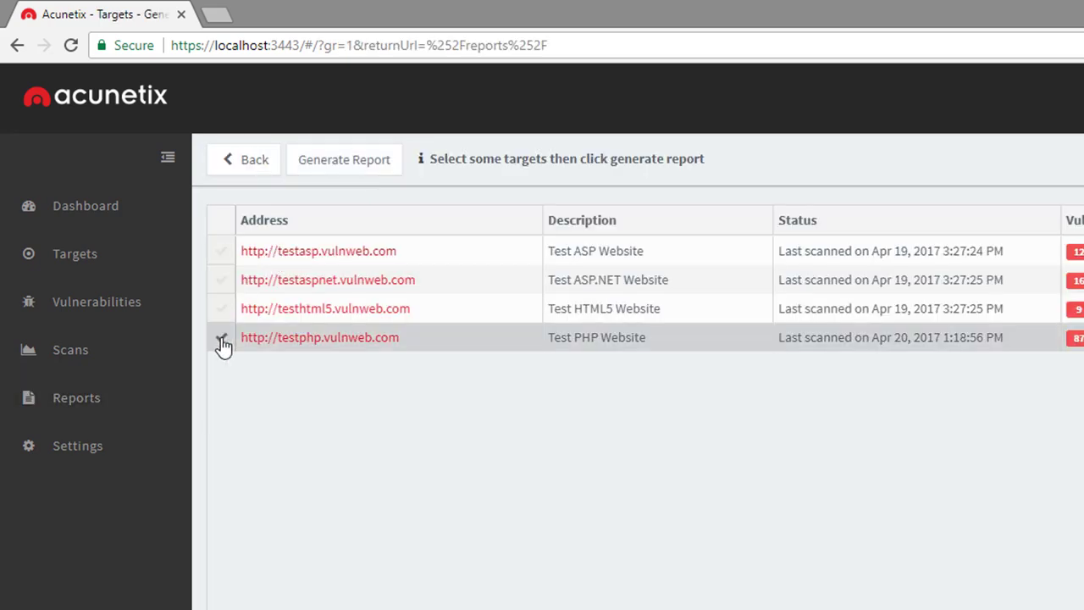
click(305, 160)
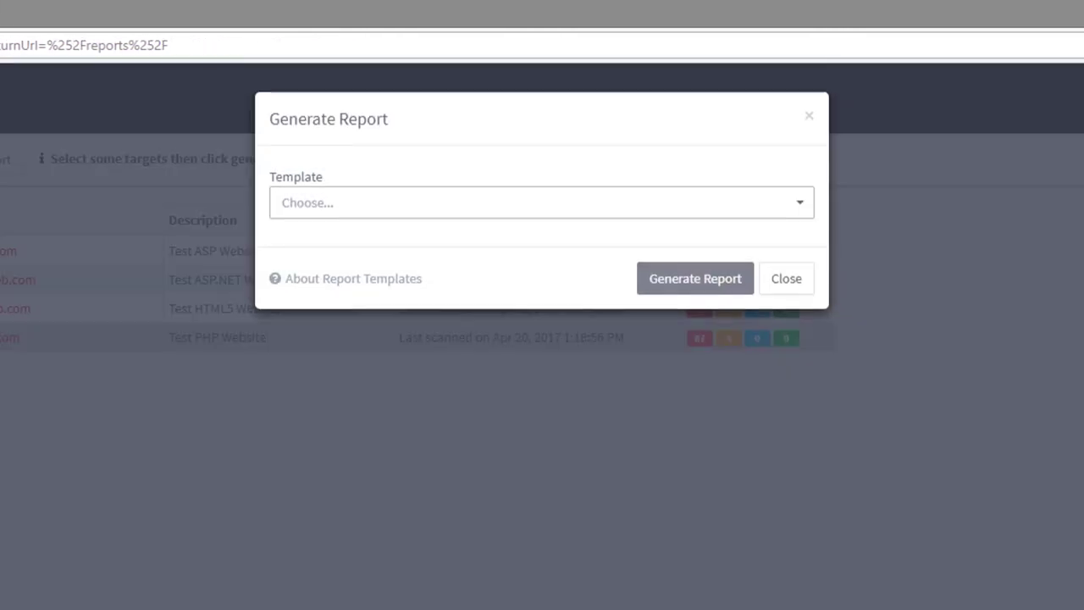
Generate the report with the Affected Items template and open it as a downloaded PDF
click(344, 220)
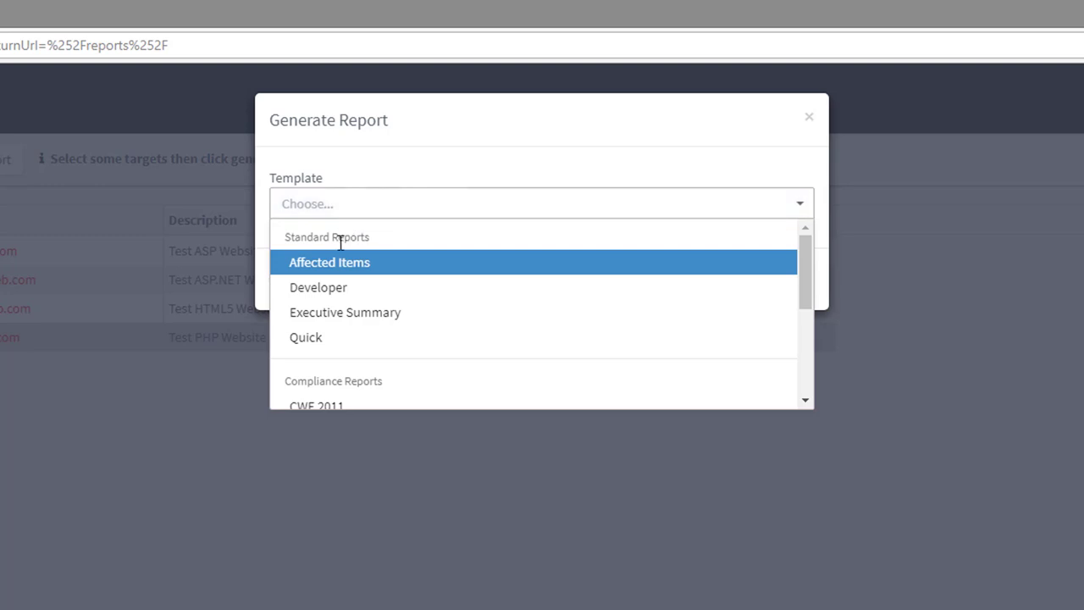
click(331, 264)
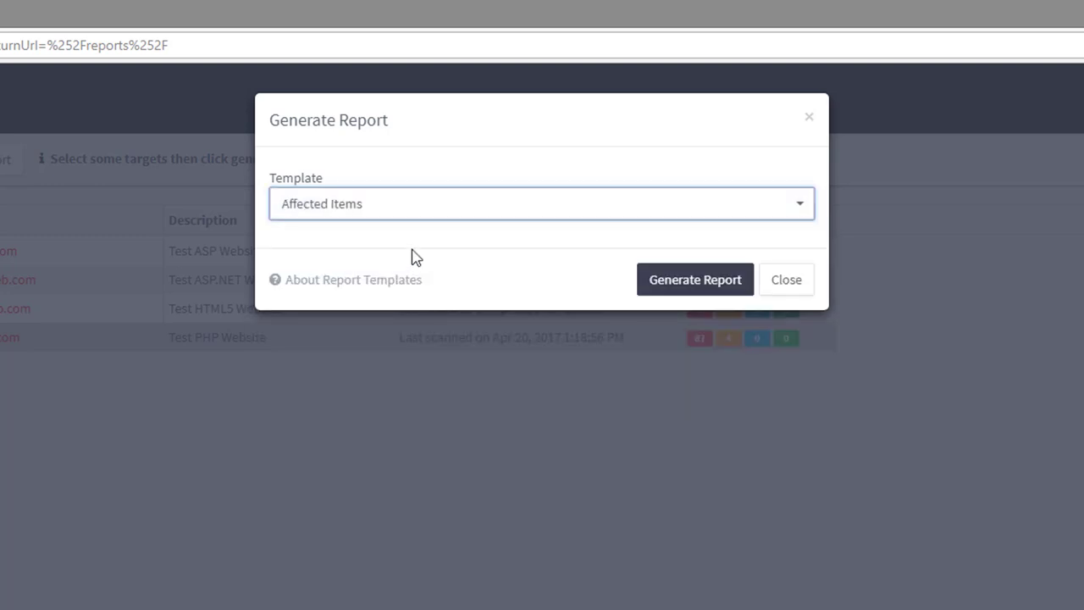
click(680, 284)
click(924, 256)
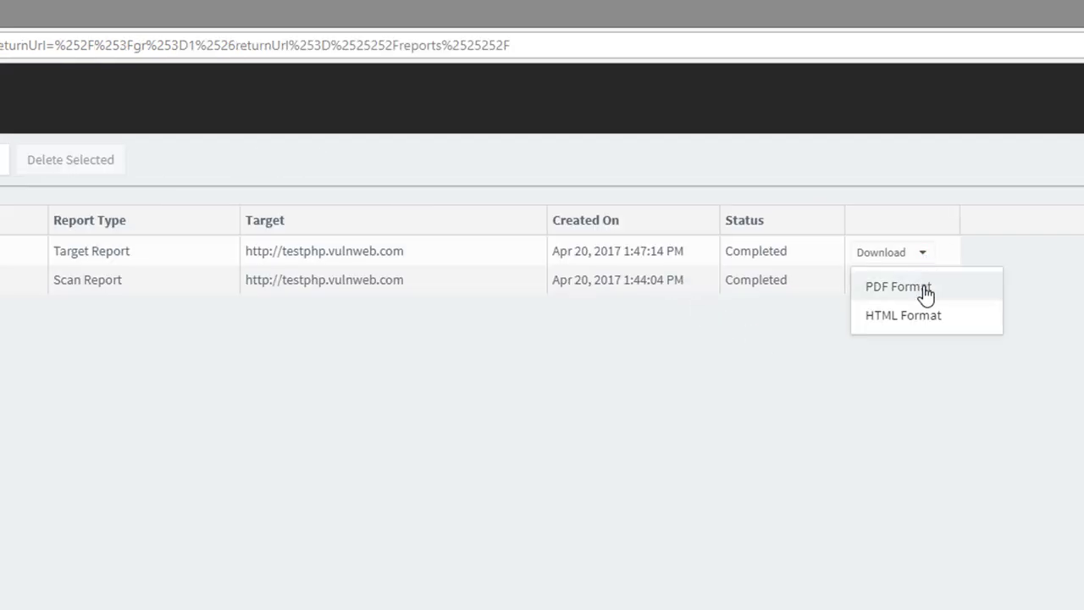
click(924, 296)
click(82, 597)
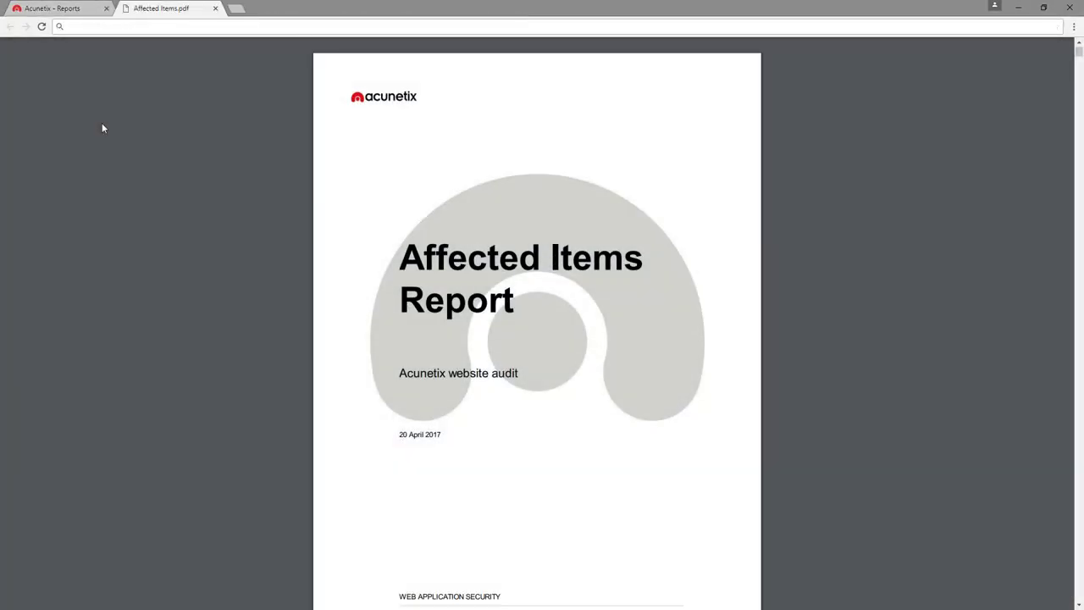
Scroll through the Affected Items PDF from the title page to the Blind SQL Injection details
scroll(102, 128, down, 5)
scroll(101, 128, down, 10)
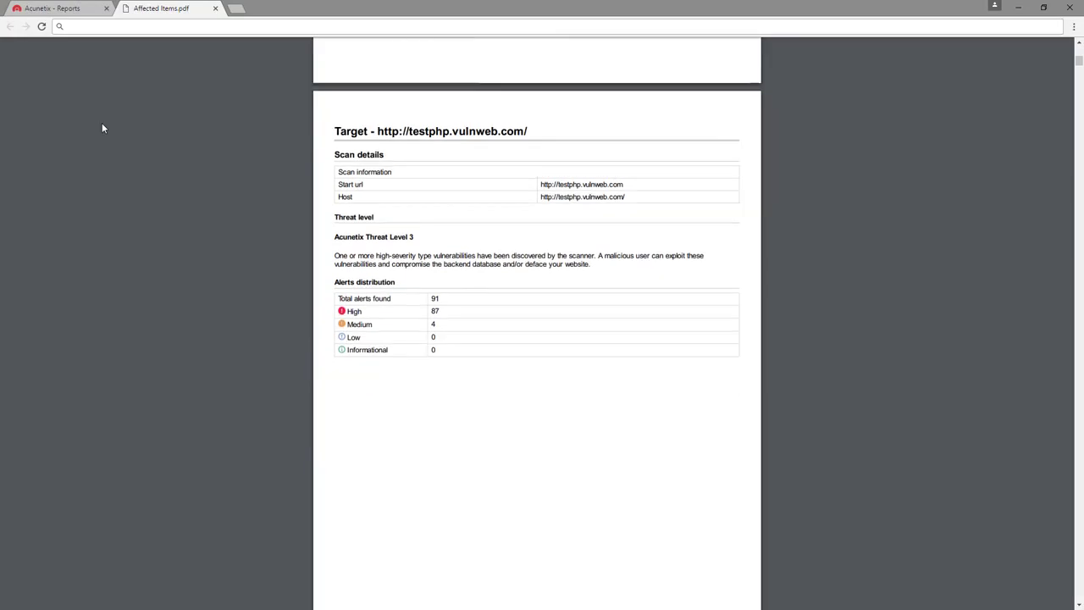
scroll(101, 128, down, 5)
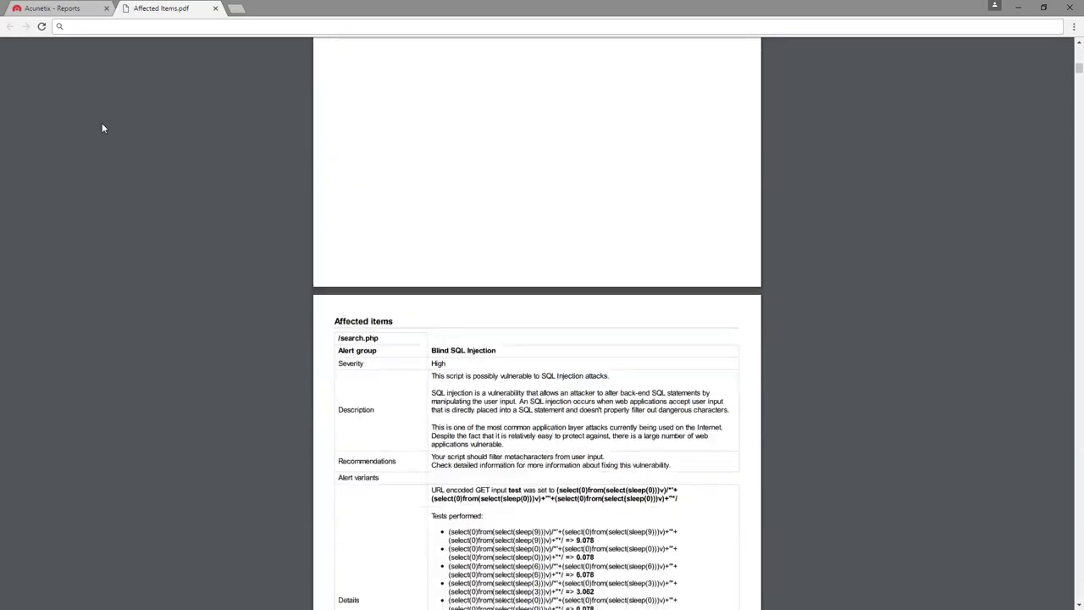
scroll(101, 128, down, 6)
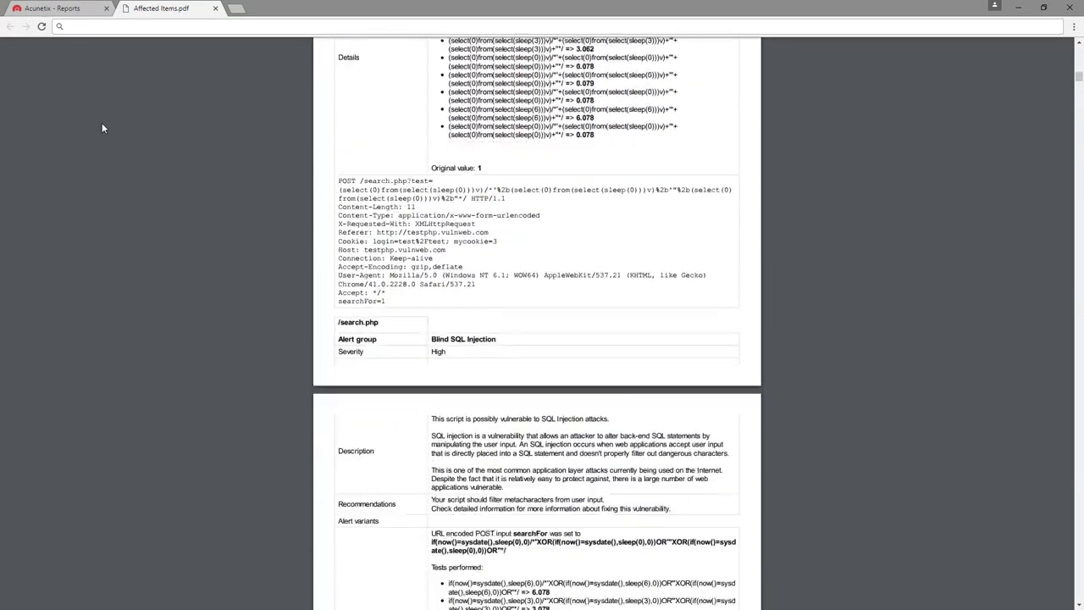
scroll(102, 128, down, 4)
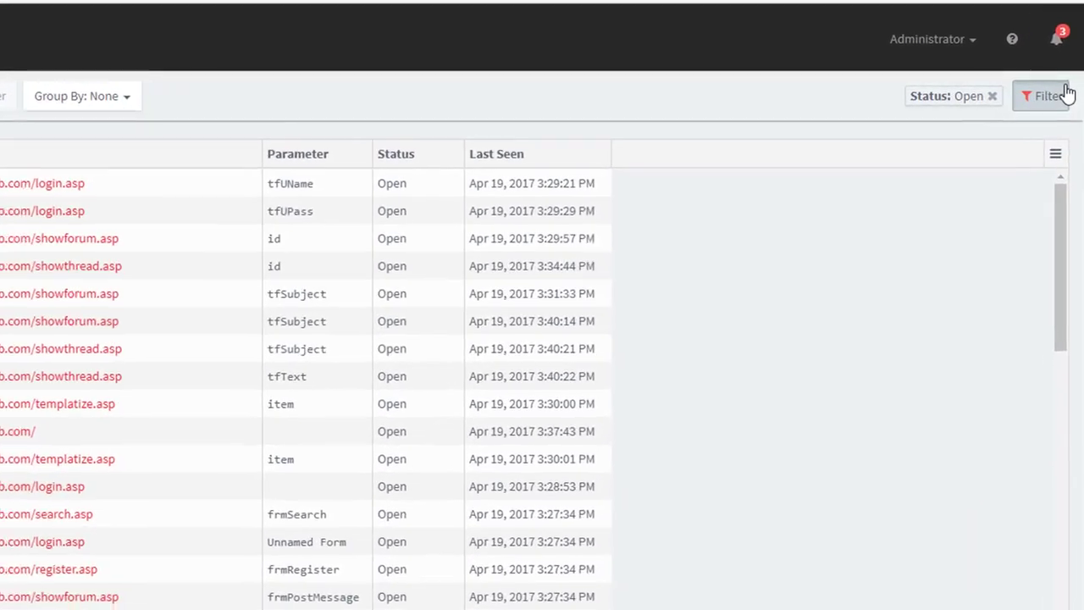
Filter vulnerabilities to High and Medium severity and Critical and High business criticality
click(1058, 94)
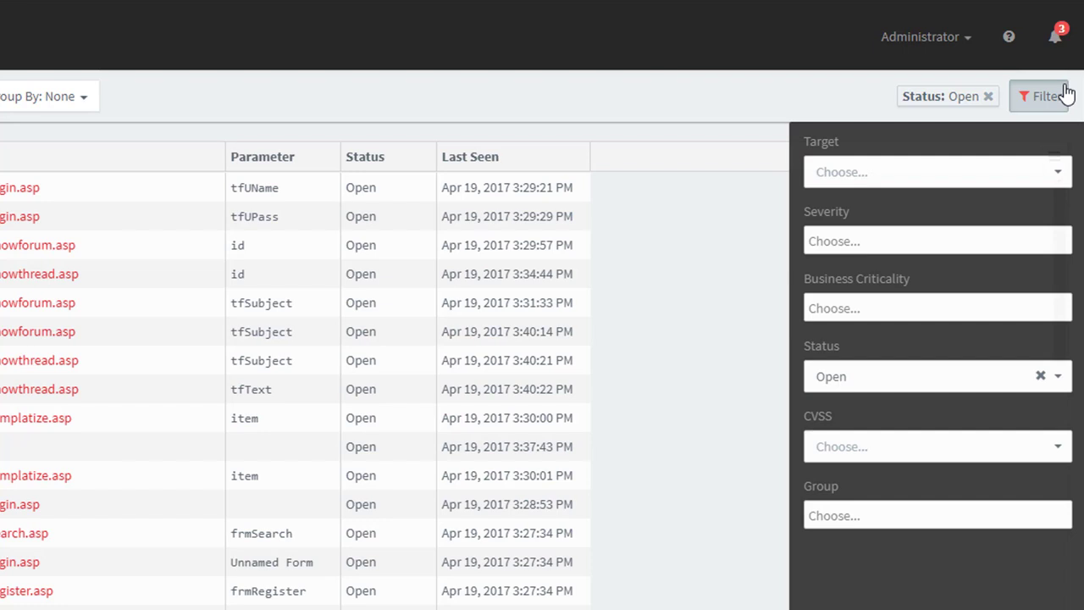
click(956, 246)
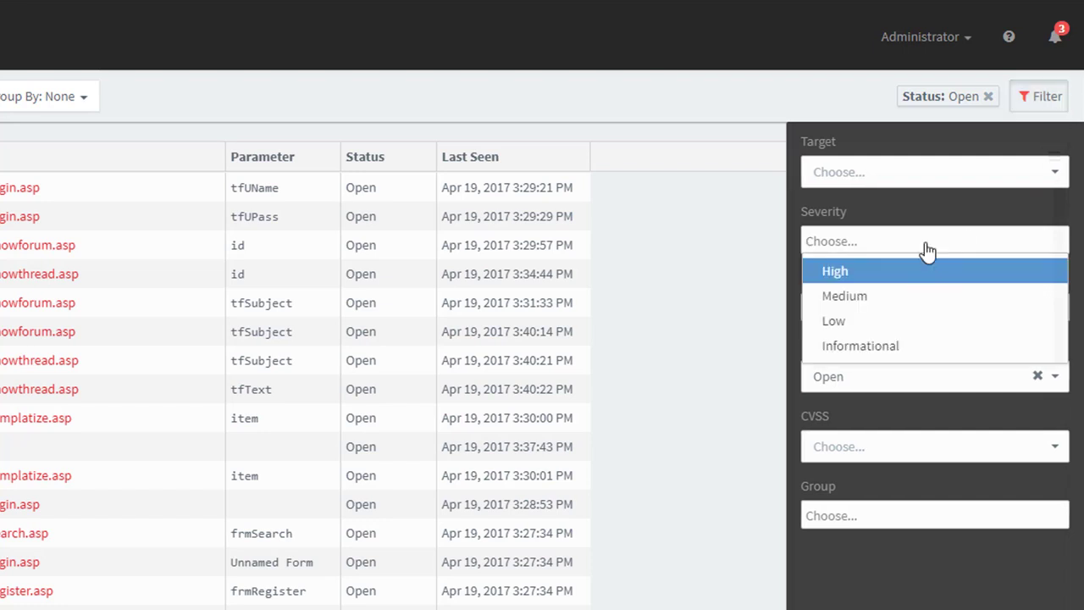
click(928, 270)
click(924, 242)
click(917, 280)
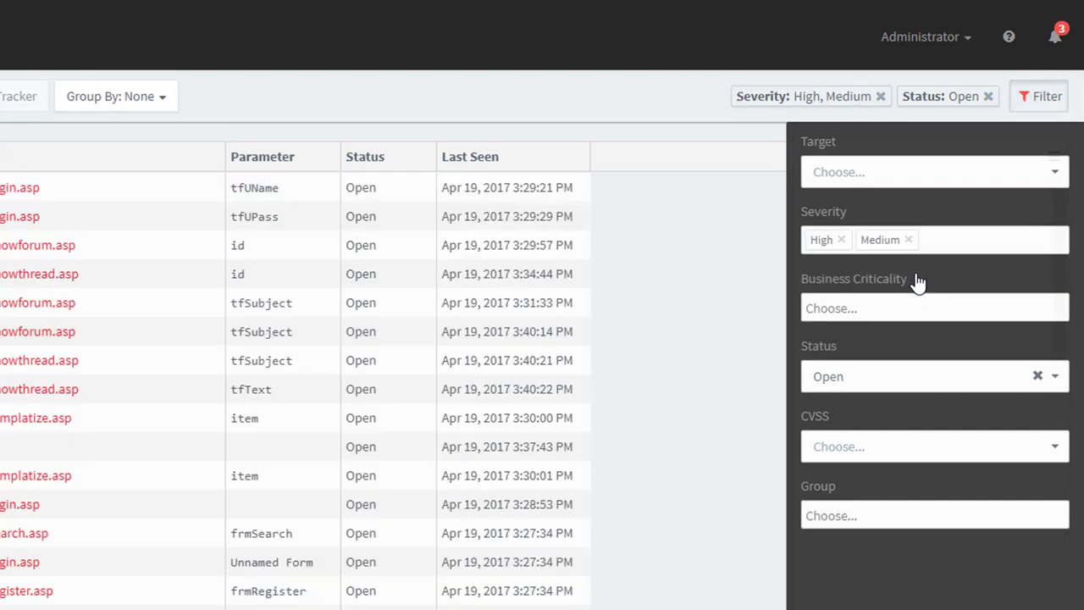
click(913, 308)
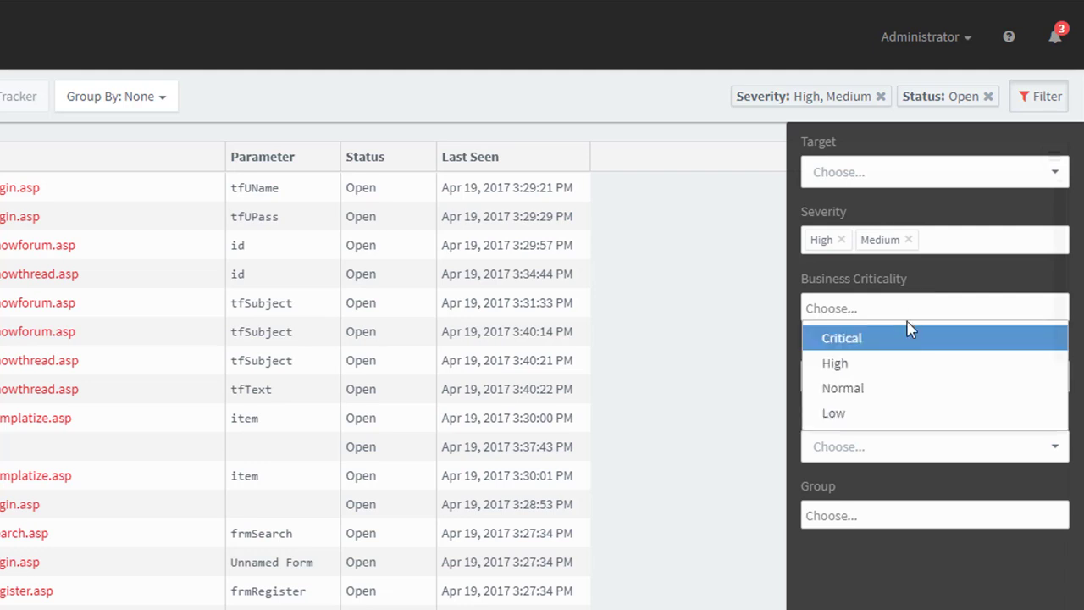
click(907, 332)
click(912, 309)
click(901, 343)
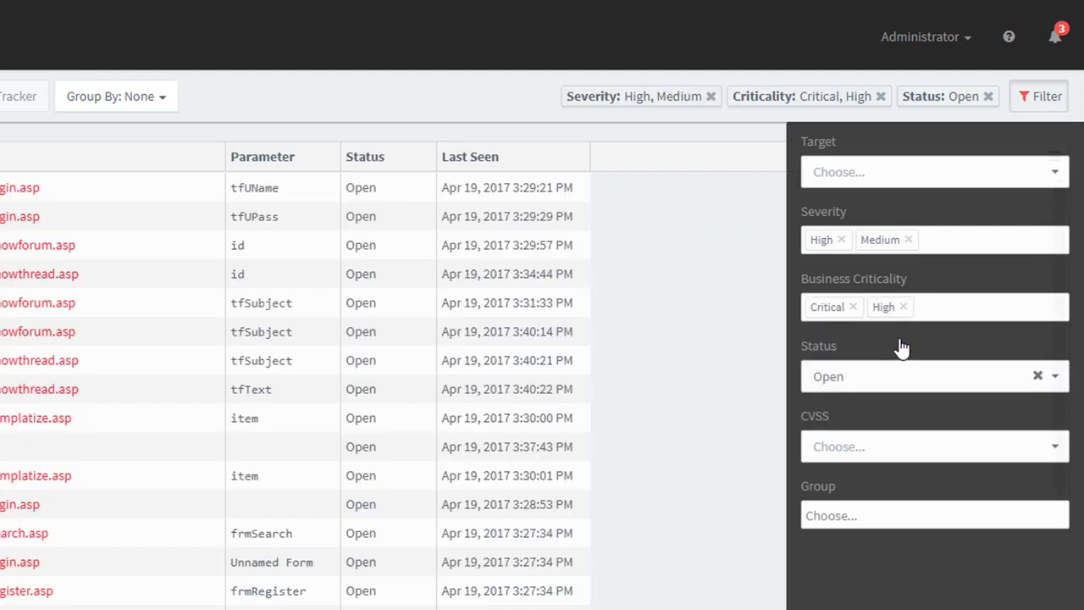
Add the External and Production groups to the filter and view the results
click(864, 509)
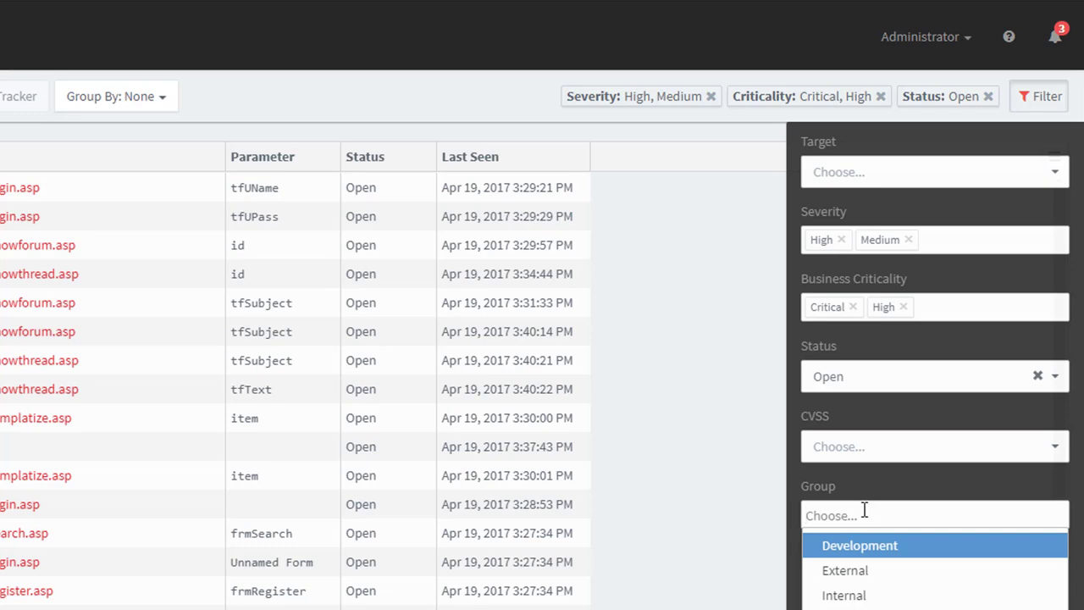
click(870, 570)
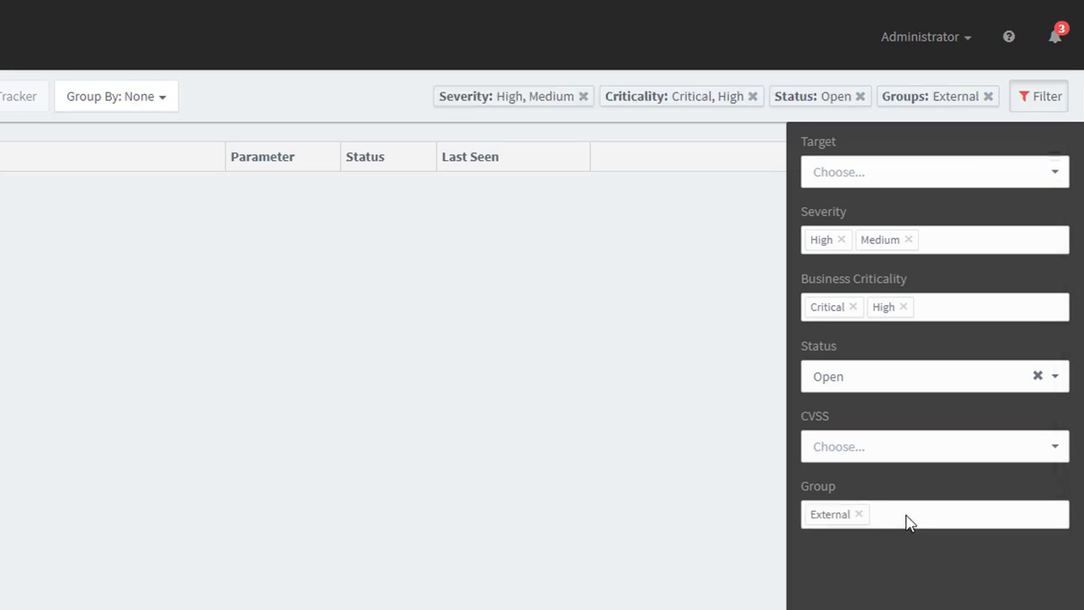
click(907, 515)
click(889, 595)
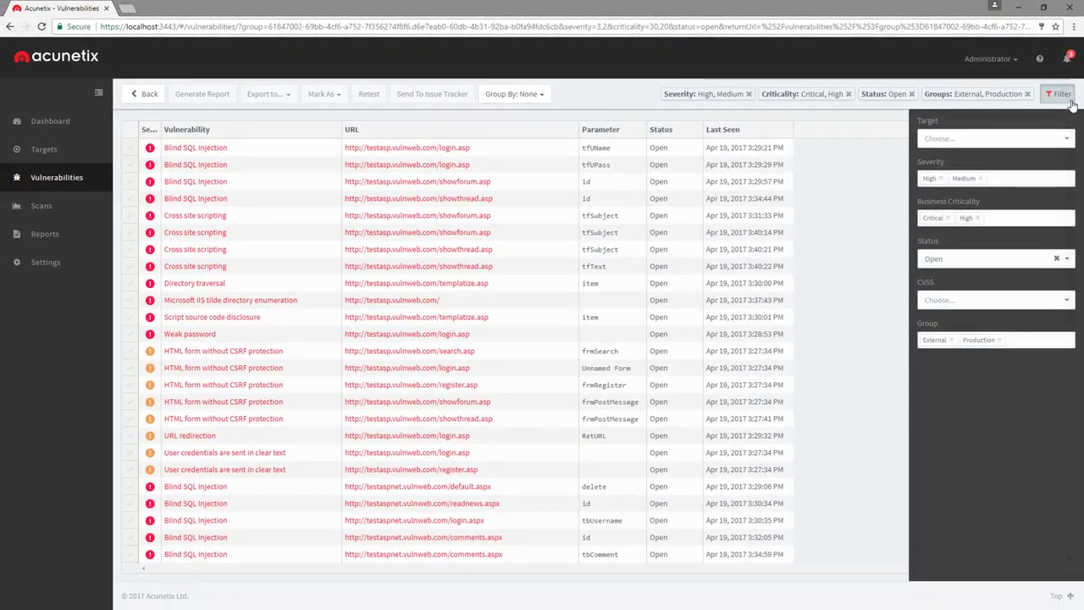
click(1068, 99)
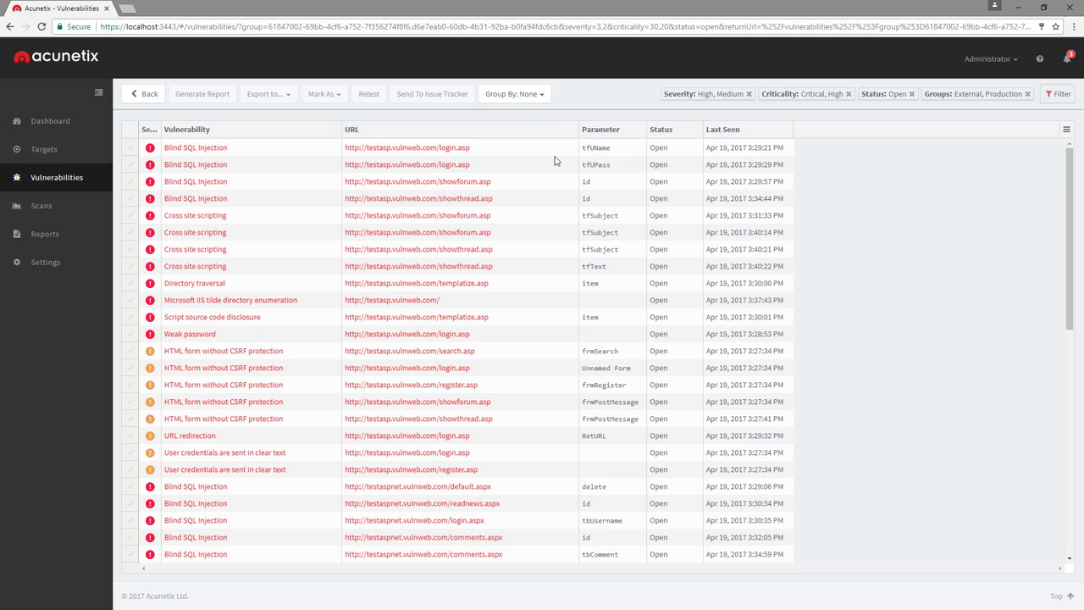
Export the four Blind SQL Injection findings to Imperva SecureSphere WAF and send them to the issue tracker
click(130, 147)
click(130, 165)
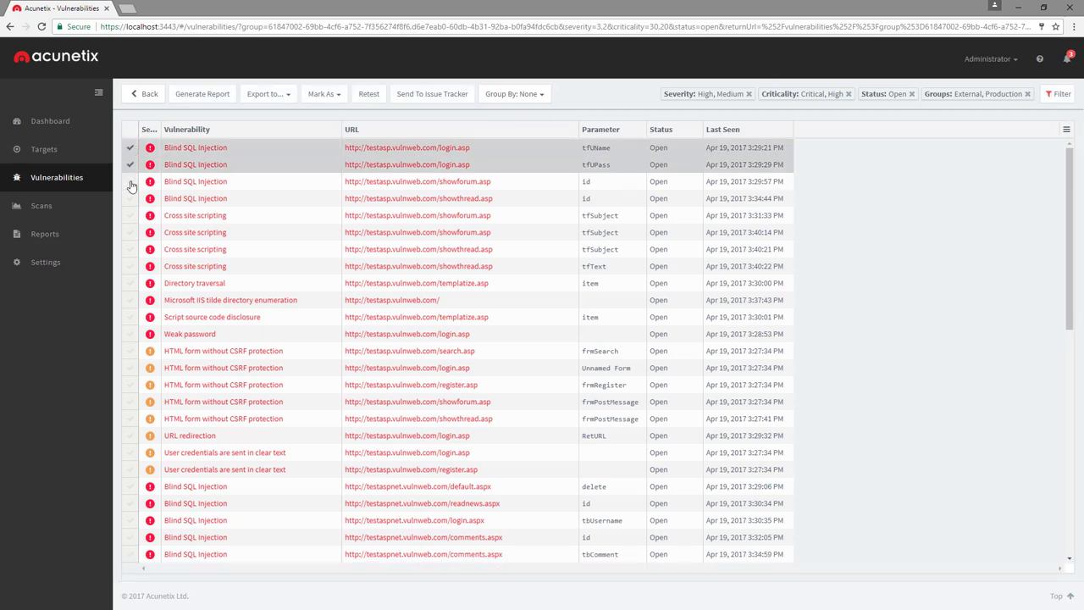
click(130, 181)
click(130, 199)
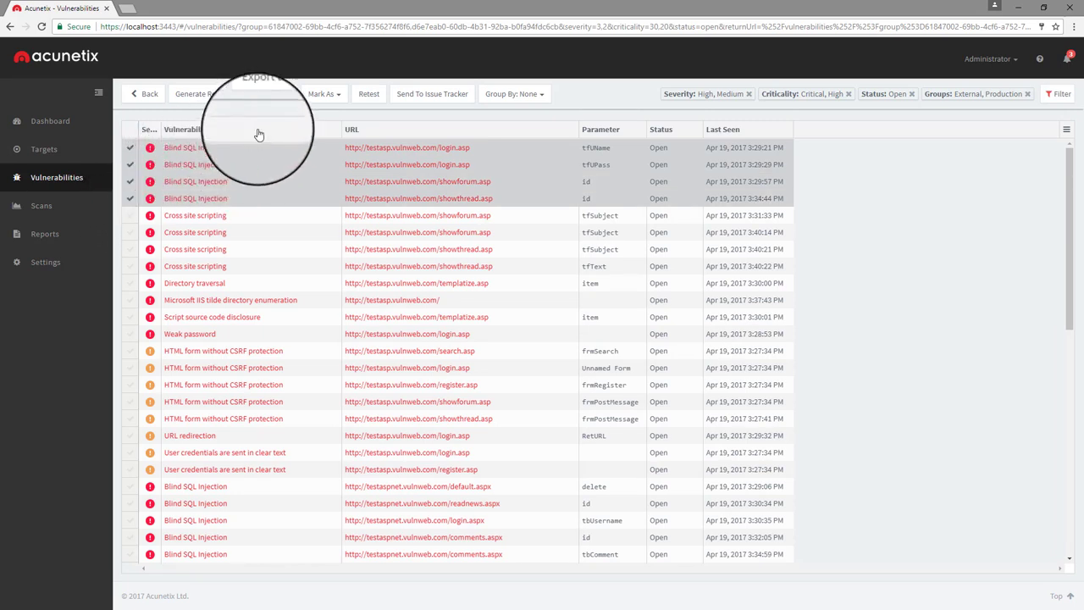
click(280, 95)
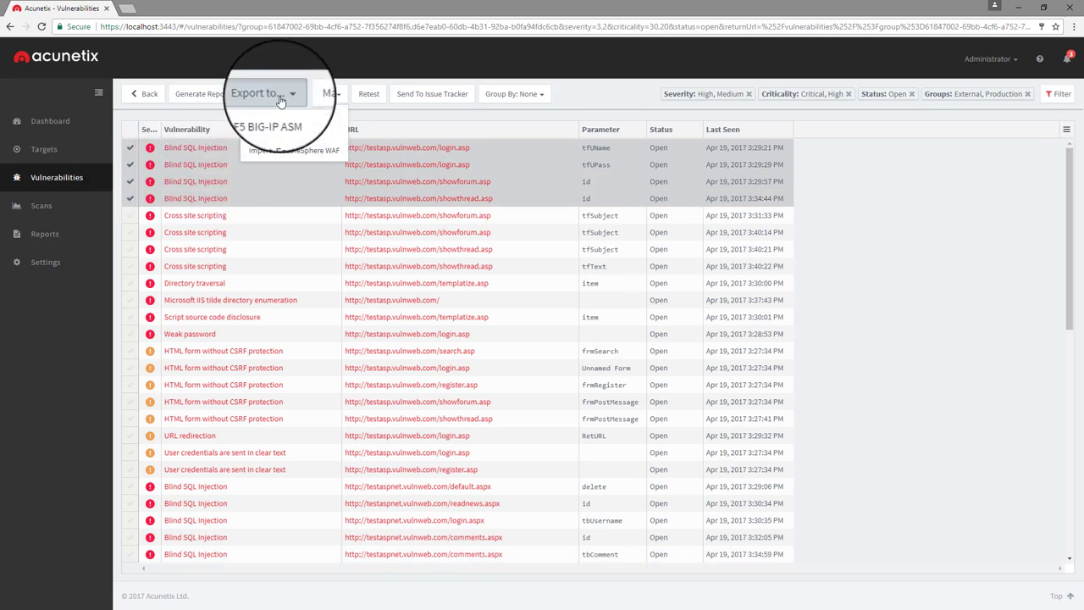
click(271, 151)
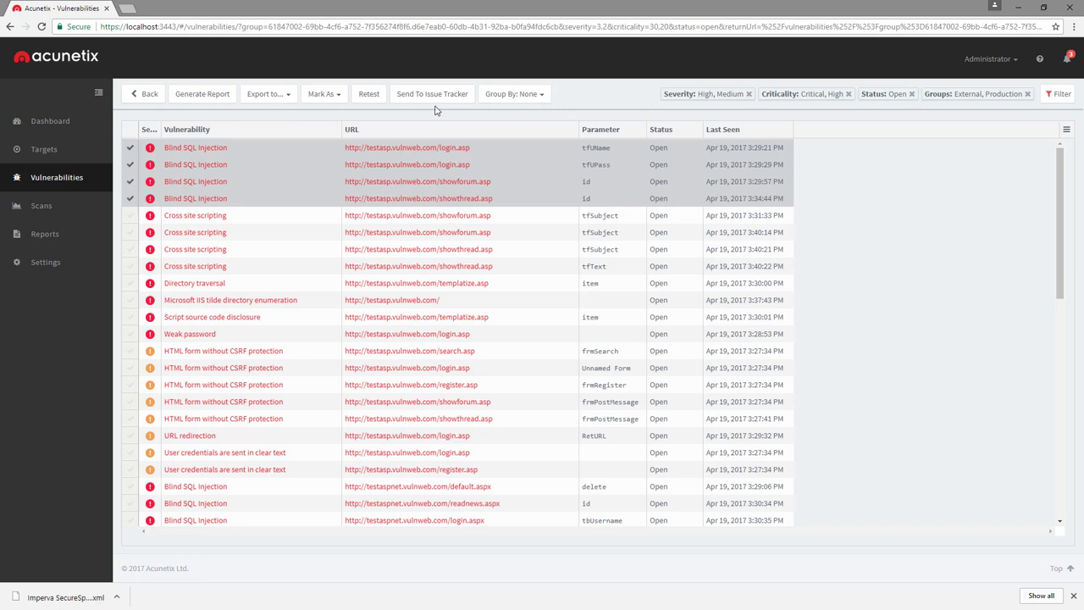
click(434, 99)
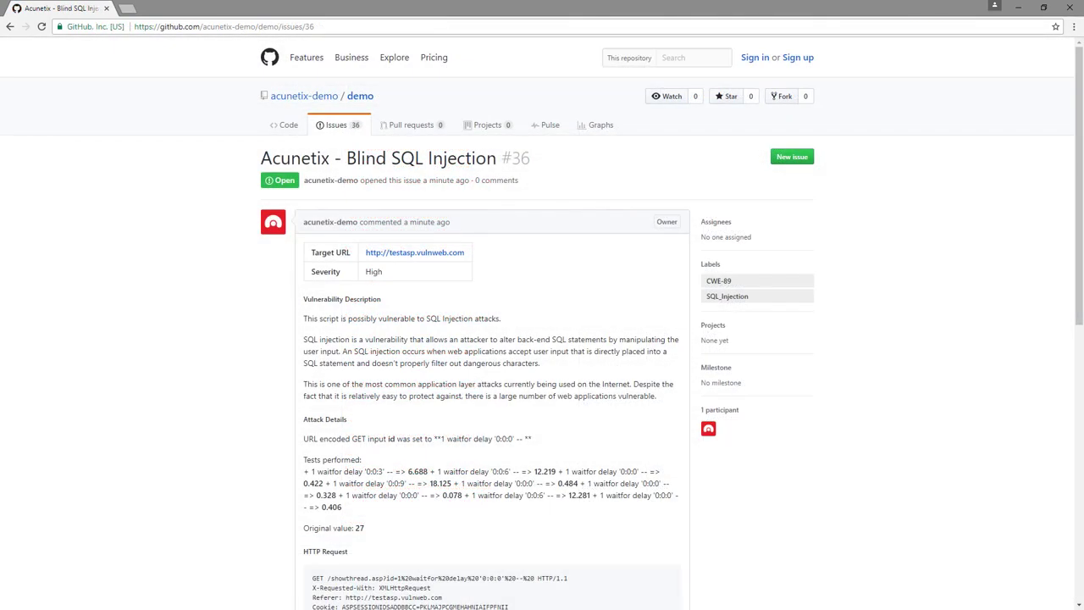
Scroll through GitHub issue #36 down to its references and CWE-89 and SQL_Injection labels
scroll(542, 324, down, 5)
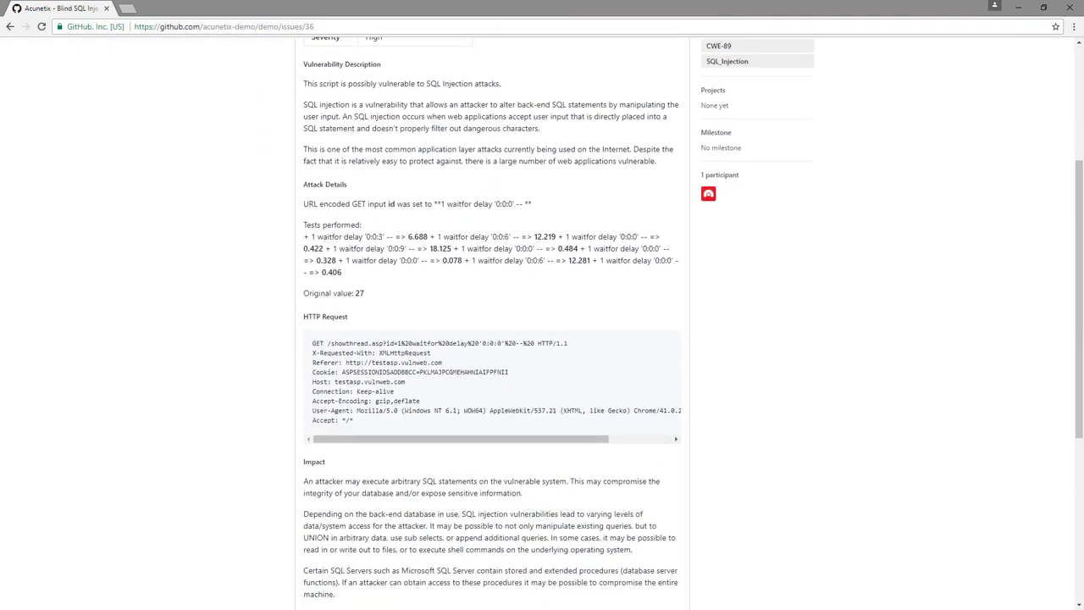
scroll(542, 324, down, 2)
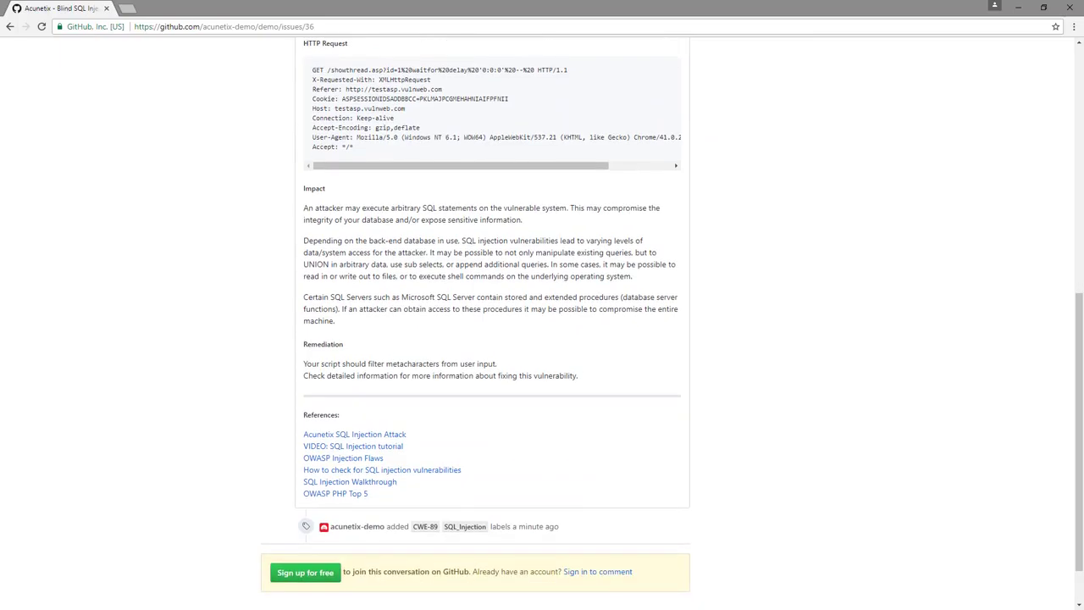